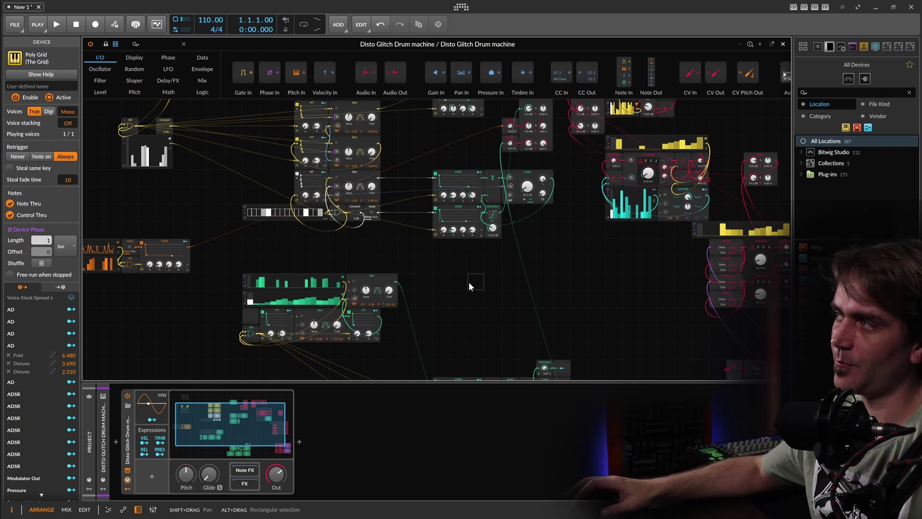
# - Move the yellow OR and Constant modules and the white Probabilities sequencer directly beside the AD and Sine modules they drive
pyautogui.moveTo(422, 210); pyautogui.dragTo(420, 278)
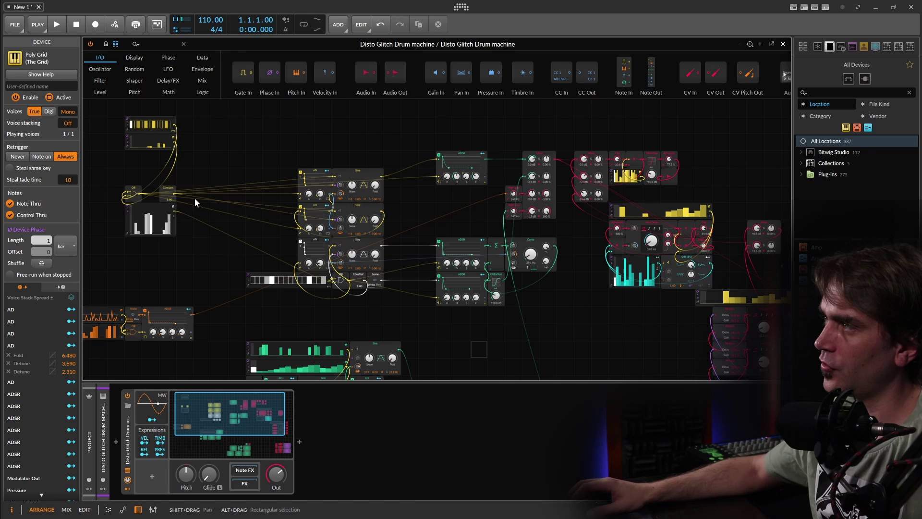
pyautogui.moveTo(161, 207); pyautogui.dragTo(616, 216)
pyautogui.scroll(3, 244, 269)
pyautogui.click(263, 186)
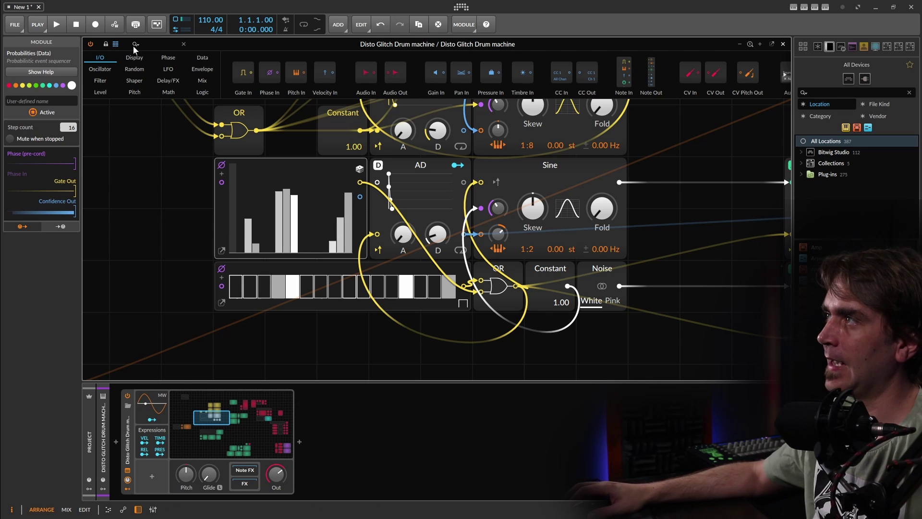
# - Search the module library for "lab", insert a Label beside the white Probabilities sequencer and narrow it to about a square
pyautogui.click(150, 44)
pyautogui.write('lab')
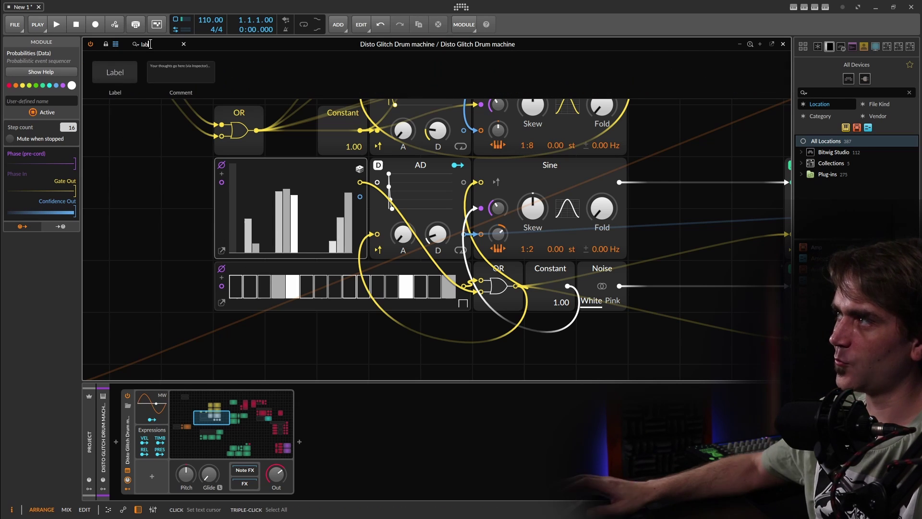
pyautogui.moveTo(106, 75); pyautogui.dragTo(134, 176)
pyautogui.moveTo(322, 169); pyautogui.dragTo(332, 219)
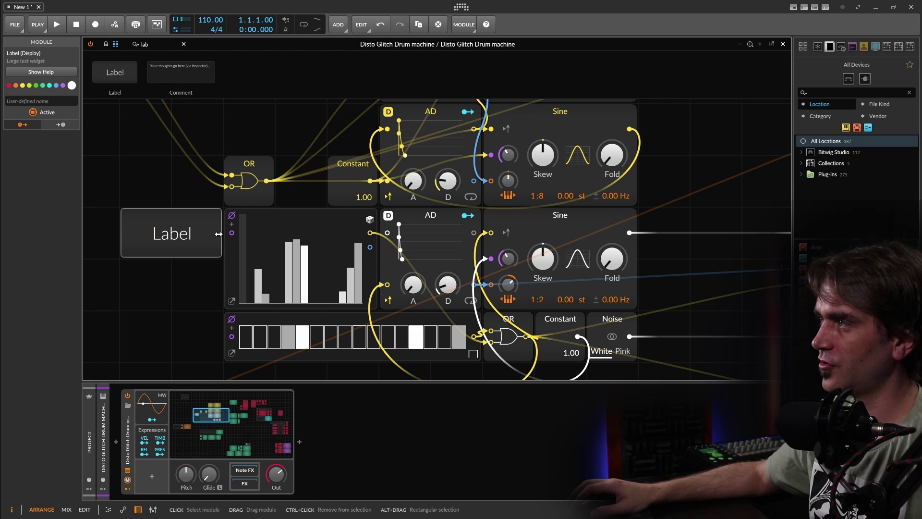
pyautogui.moveTo(218, 234); pyautogui.dragTo(164, 256)
# - Give the small label a blank name and place it as filler in the gap between the OR and Constant modules
pyautogui.click(37, 101)
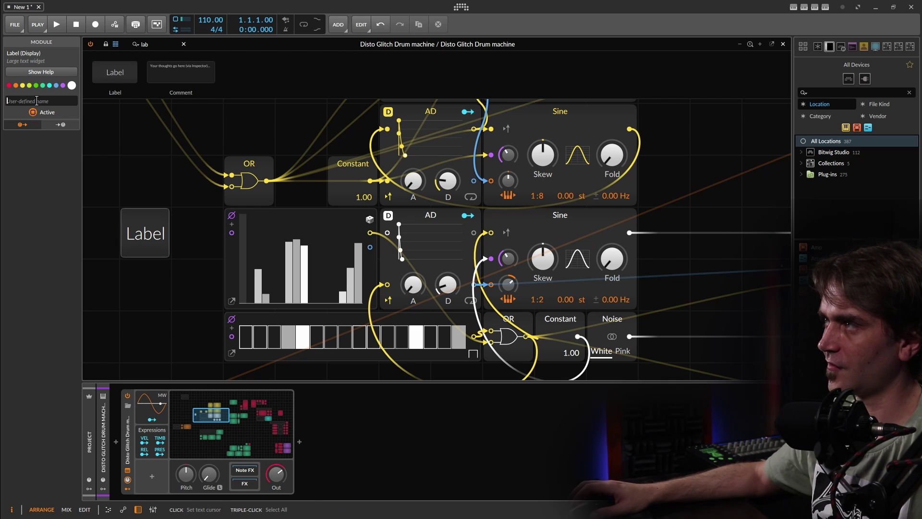
pyautogui.click(119, 148)
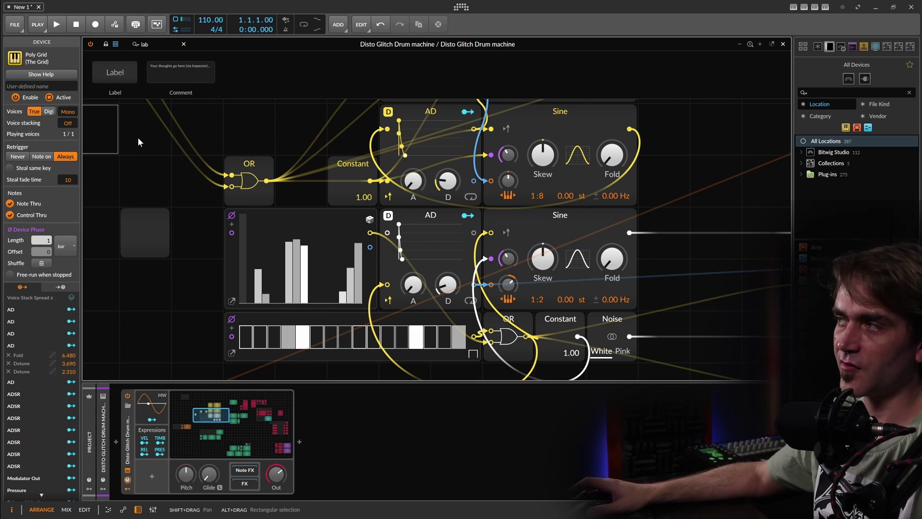
pyautogui.moveTo(139, 234); pyautogui.dragTo(292, 183)
# - Stack the two yellow step sequencers above the OR module and stretch the Probabilities module's height to fill the gap
pyautogui.scroll(-1, 303, 132)
pyautogui.moveTo(303, 125); pyautogui.dragTo(360, 232)
pyautogui.scroll(-1, 250, 245)
pyautogui.moveTo(339, 143); pyautogui.dragTo(264, 200)
pyautogui.click(271, 218)
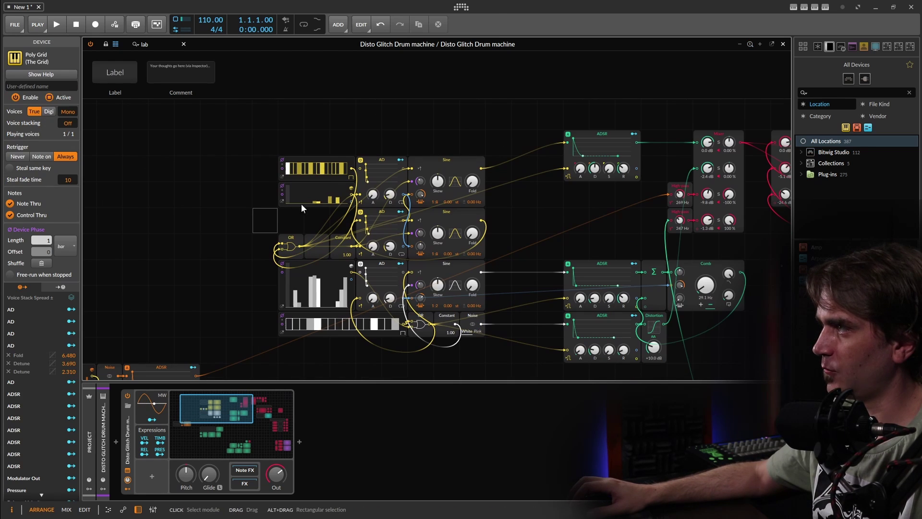
pyautogui.moveTo(302, 204); pyautogui.dragTo(298, 224)
# - Colour the whole block of sequencer, AD, Sine, logic and Noise modules red
pyautogui.moveTo(227, 179); pyautogui.dragTo(499, 331)
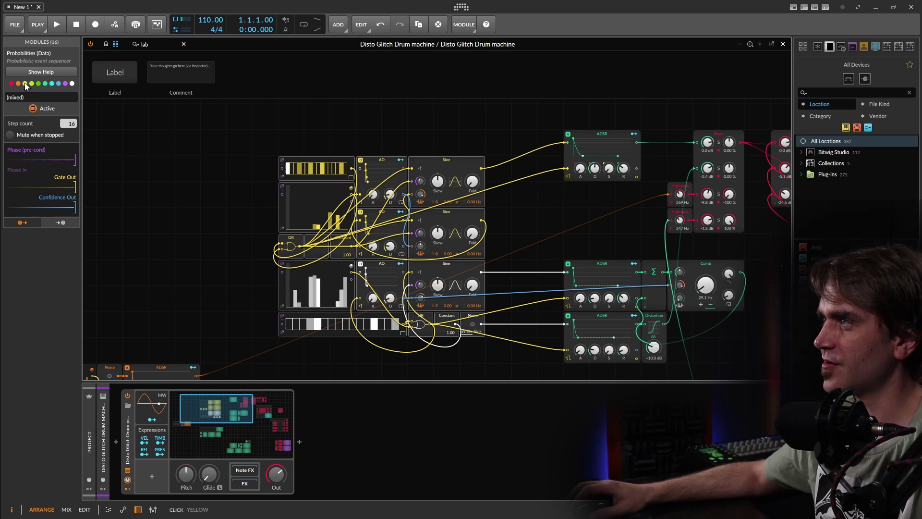
pyautogui.click(12, 84)
pyautogui.click(218, 147)
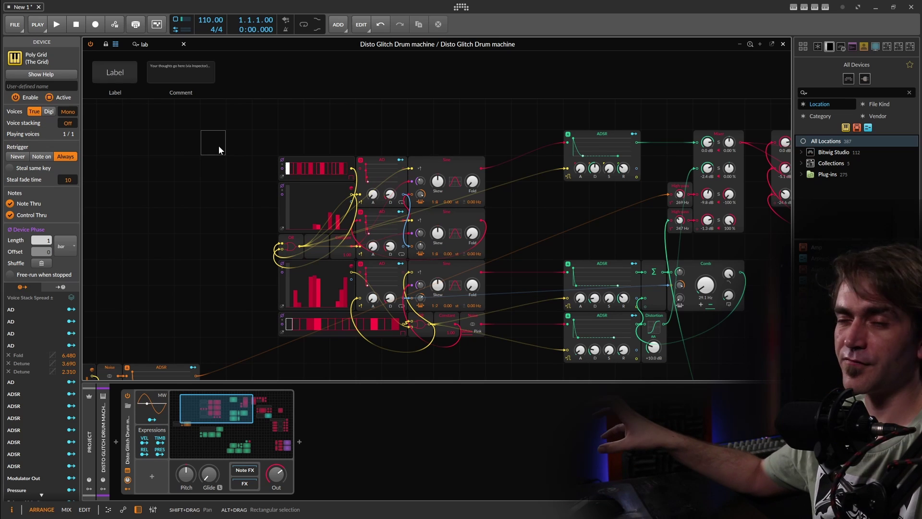
# - Move the entire red module block up until its top row aligns with the upper green ADSR
pyautogui.moveTo(502, 140); pyautogui.dragTo(223, 347)
pyautogui.moveTo(373, 160); pyautogui.dragTo(373, 134)
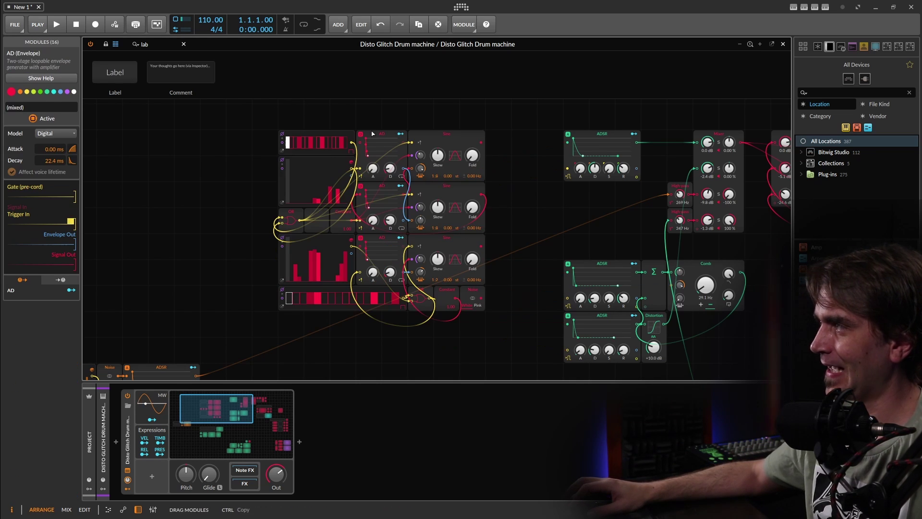
pyautogui.click(171, 177)
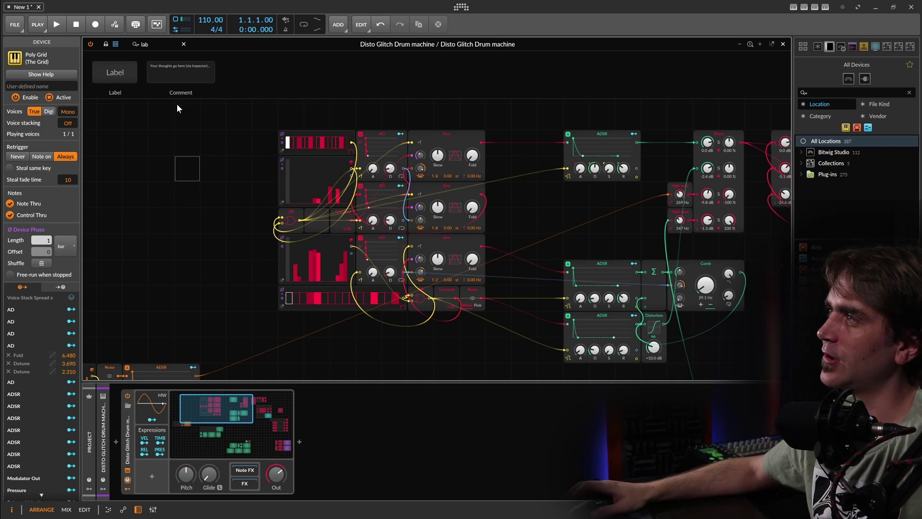
# - Add a Label and a Comment module side by side on top of the red block, spanning its full width
pyautogui.moveTo(188, 130); pyautogui.dragTo(164, 177)
pyautogui.moveTo(128, 77); pyautogui.dragTo(366, 165)
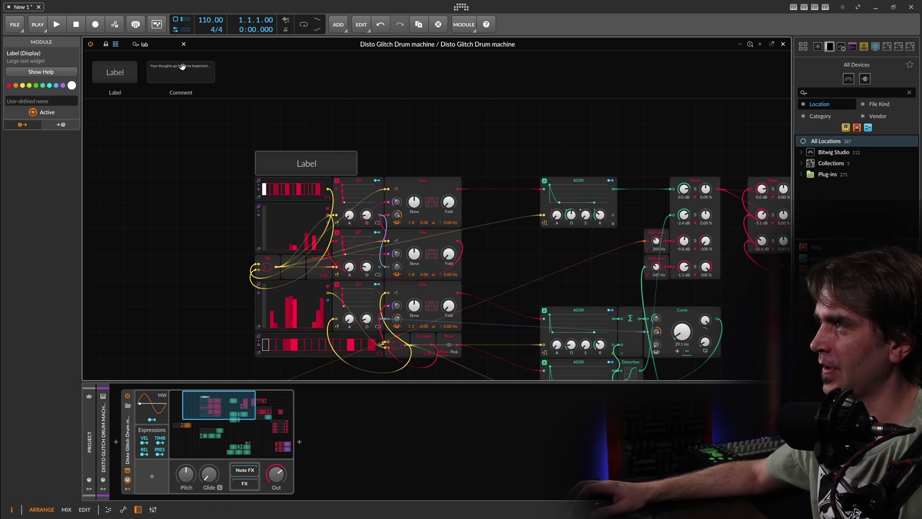
pyautogui.moveTo(182, 66); pyautogui.dragTo(460, 163)
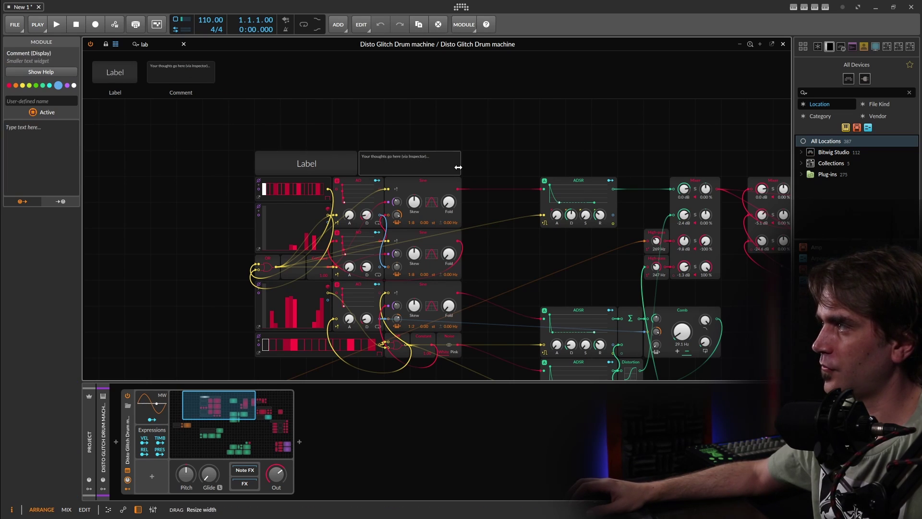
# - Name the label "Example 1" and enter "Does some stuff" as the comment text
pyautogui.click(304, 164)
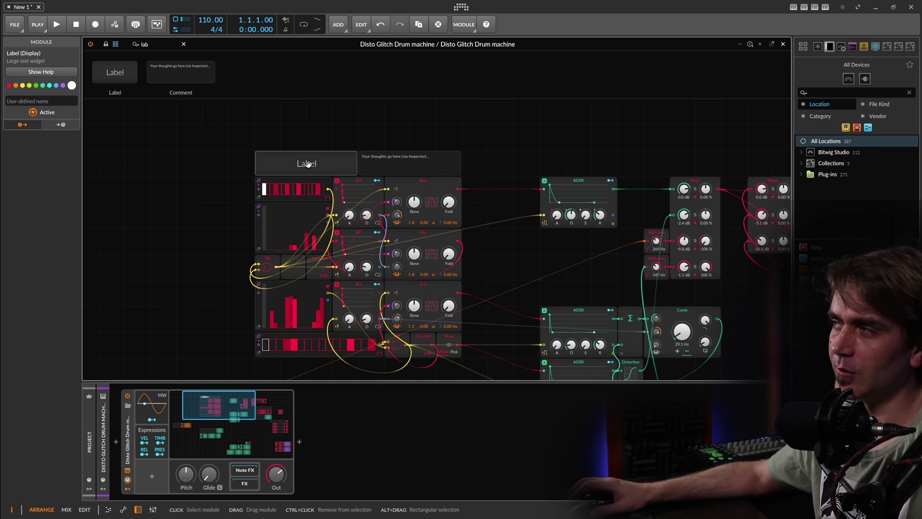
pyautogui.click(42, 100)
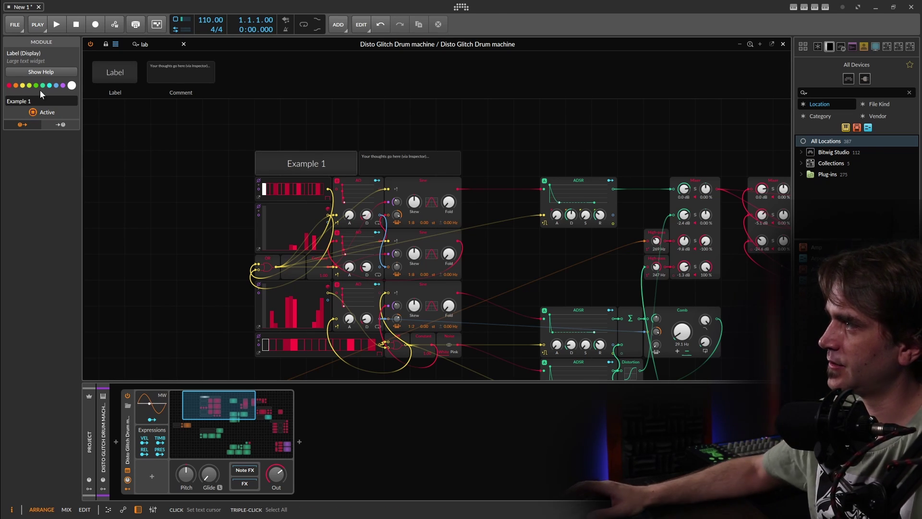
pyautogui.write('Does')
pyautogui.write(' some stuff')
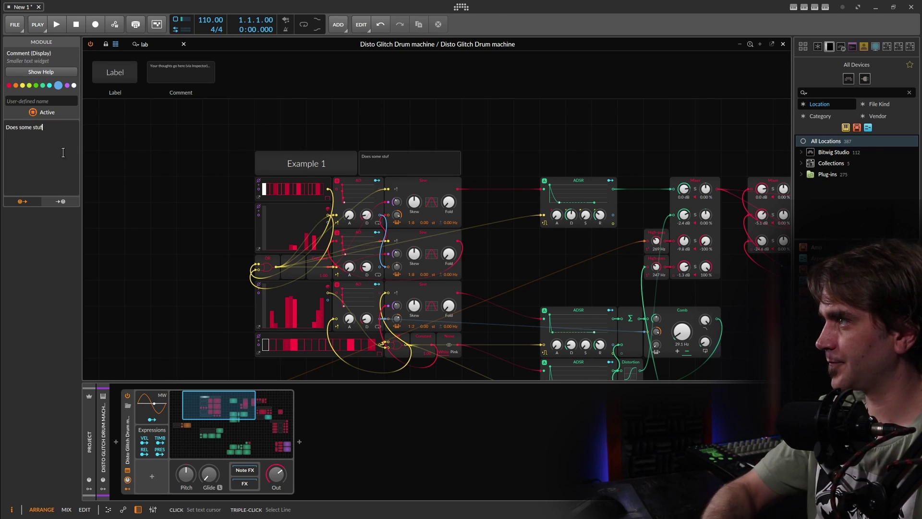
pyautogui.moveTo(538, 292); pyautogui.dragTo(465, 194)
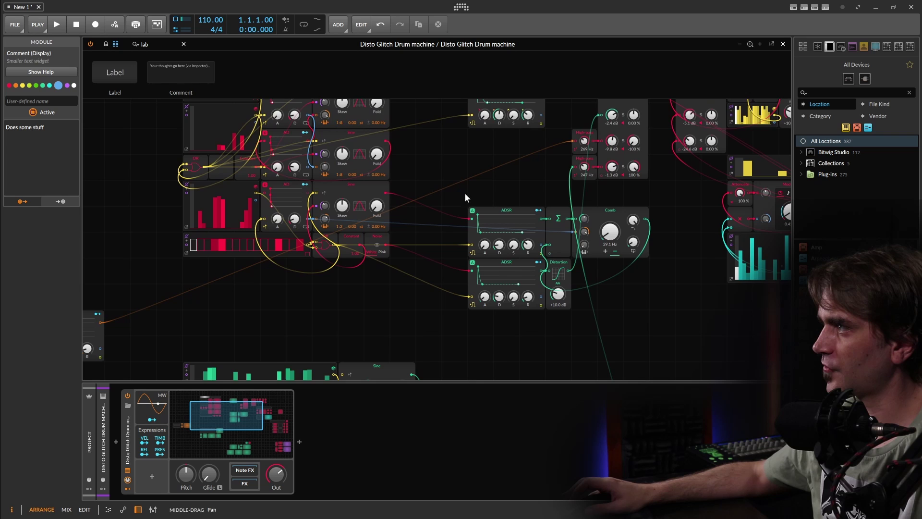
pyautogui.moveTo(431, 330); pyautogui.dragTo(494, 310)
pyautogui.scroll(-2, 579, 240)
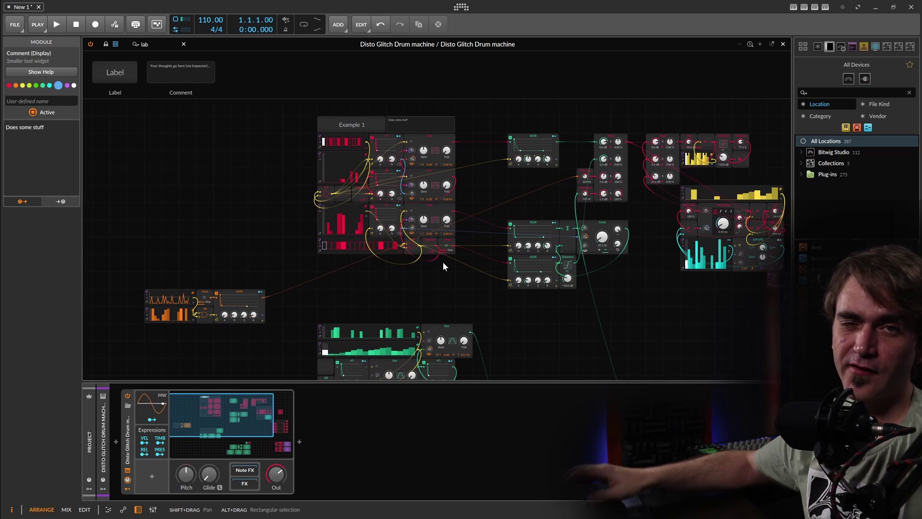
pyautogui.moveTo(512, 294); pyautogui.dragTo(403, 306)
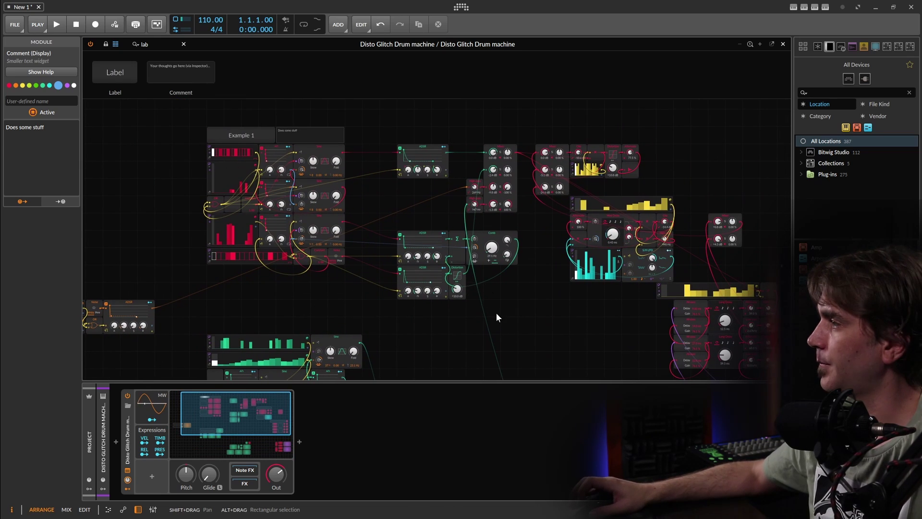
pyautogui.moveTo(497, 312); pyautogui.dragTo(443, 293)
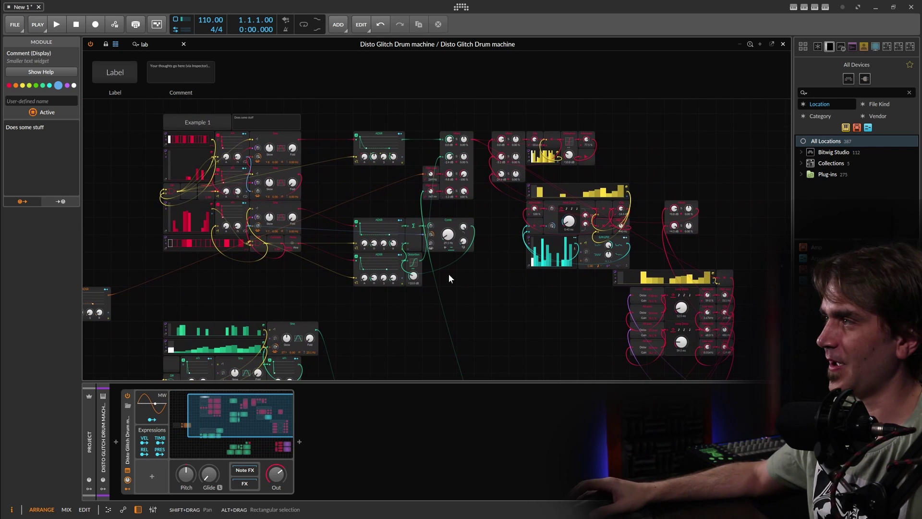
pyautogui.moveTo(424, 329); pyautogui.dragTo(414, 225)
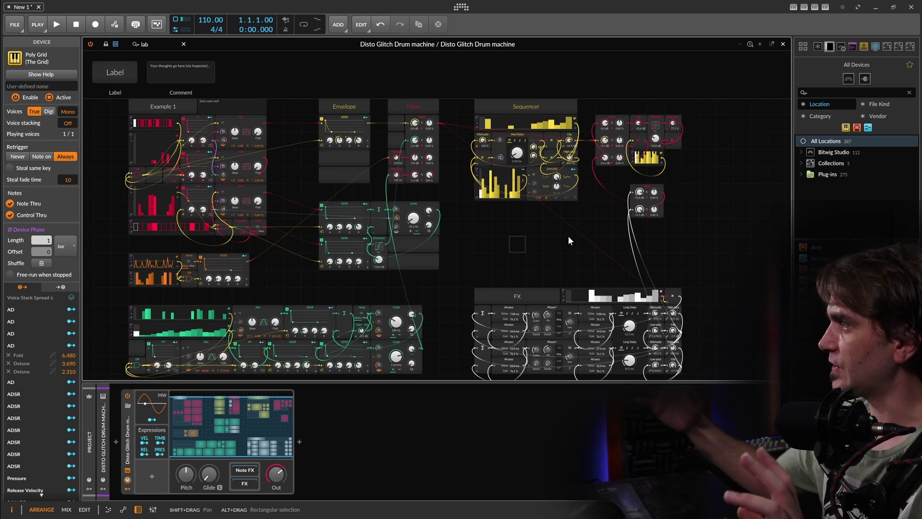
# - Examine the colour-coded Example 1, Envelope, Sequencer and FX groups, selecting the FX modules and their label
pyautogui.moveTo(722, 296); pyautogui.dragTo(471, 379)
pyautogui.moveTo(741, 266); pyautogui.dragTo(482, 366)
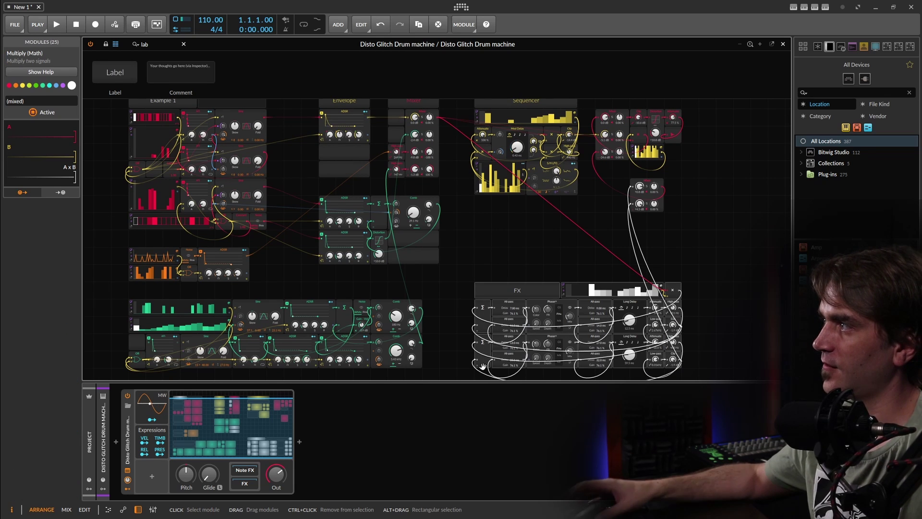
pyautogui.click(560, 250)
pyautogui.click(519, 293)
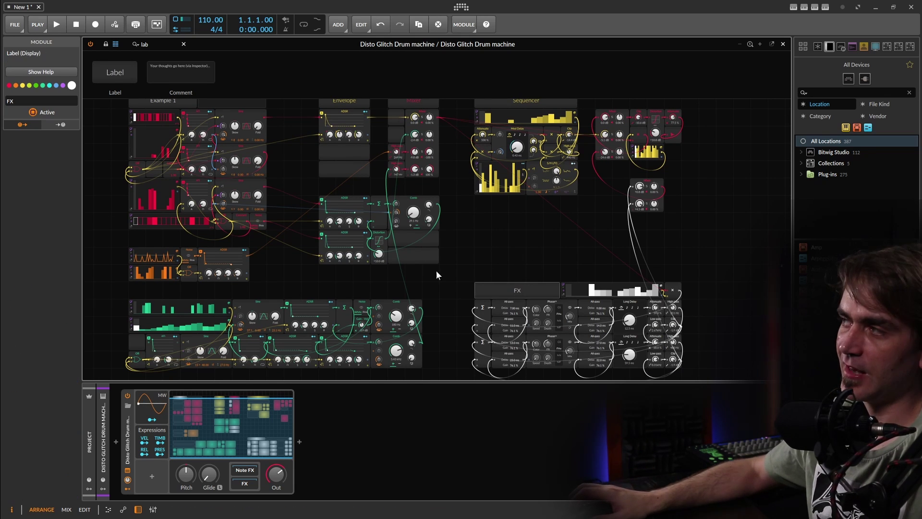
pyautogui.moveTo(459, 224); pyautogui.dragTo(465, 240)
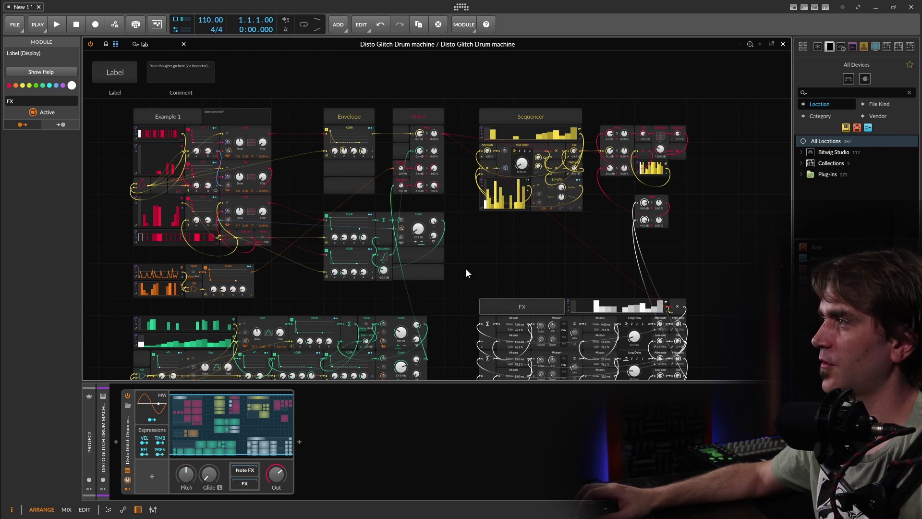
pyautogui.scroll(3, 434, 304)
pyautogui.scroll(-2, 485, 284)
pyautogui.moveTo(382, 284); pyautogui.dragTo(462, 205)
pyautogui.moveTo(285, 196); pyautogui.dragTo(310, 239)
pyautogui.moveTo(451, 155); pyautogui.dragTo(448, 185)
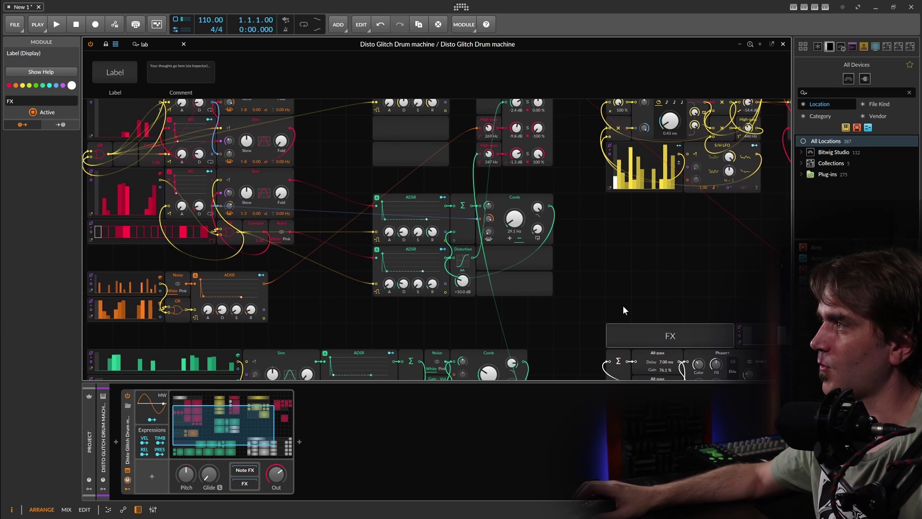
# - Search the module library for "att" and insert an Attenuate module on the output cable of the lower green Comb
pyautogui.moveTo(532, 309); pyautogui.dragTo(488, 237)
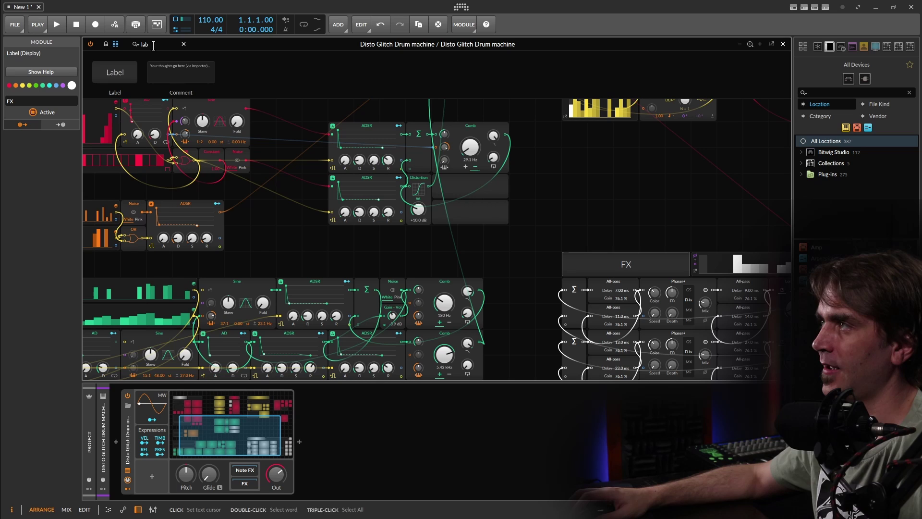
pyautogui.press('BackSpace')
pyautogui.press('BackSpace')
pyautogui.press('BackSpace')
pyautogui.write('att')
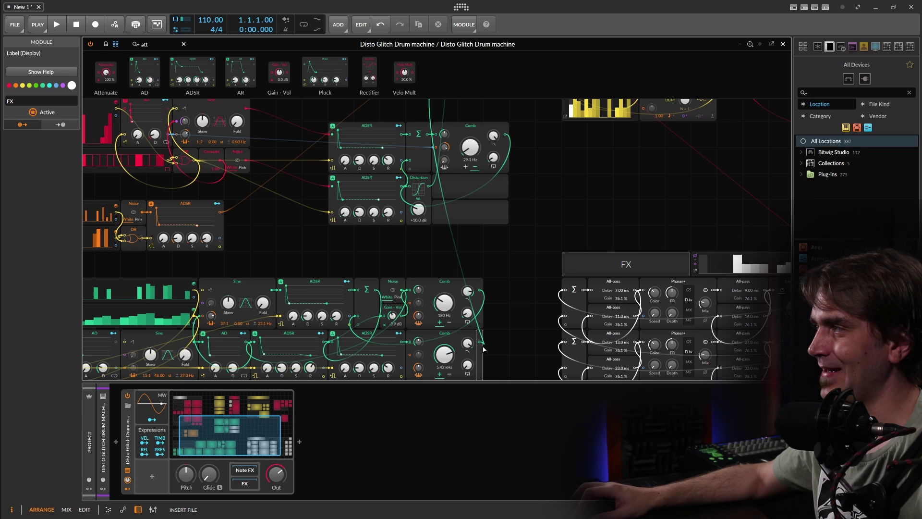
pyautogui.click(481, 343)
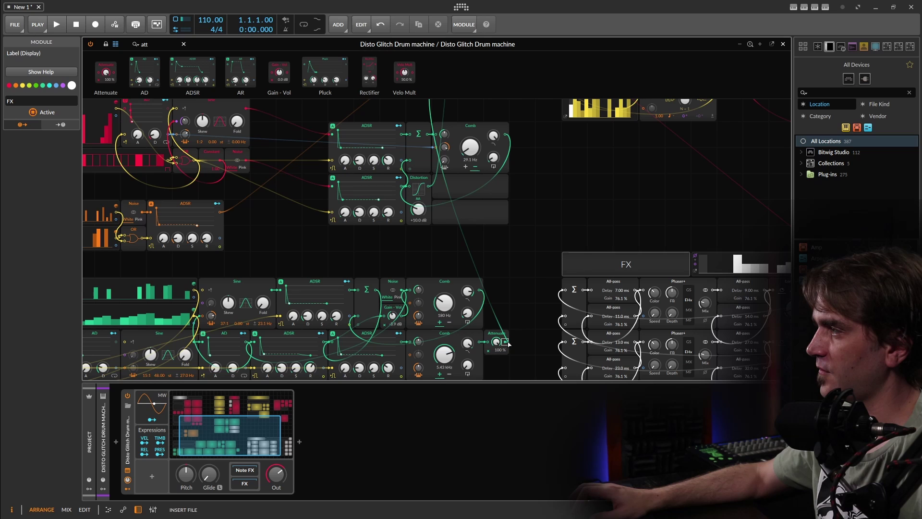
# - Chain three more Attenuate modules to route the green cable above the Comb, over the ADSR and up level with the lower High-pass
pyautogui.moveTo(507, 344); pyautogui.dragTo(497, 258)
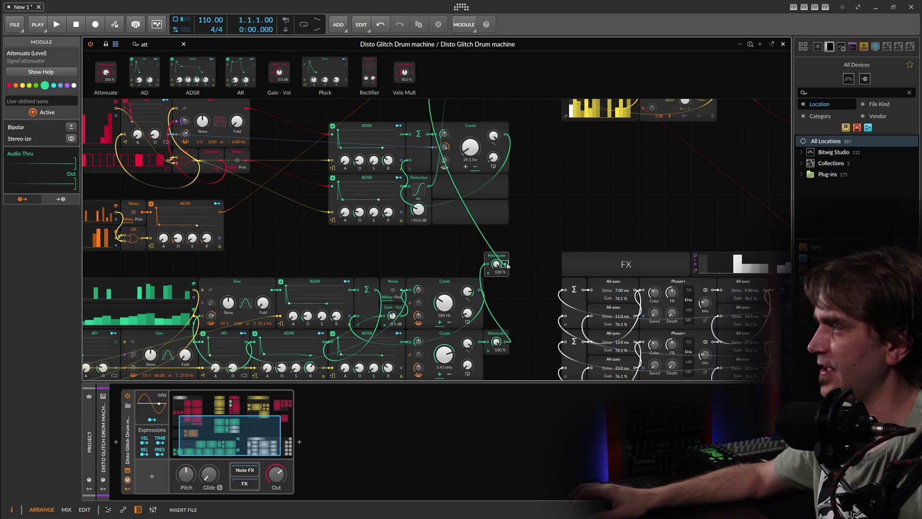
pyautogui.moveTo(507, 266); pyautogui.dragTo(299, 266)
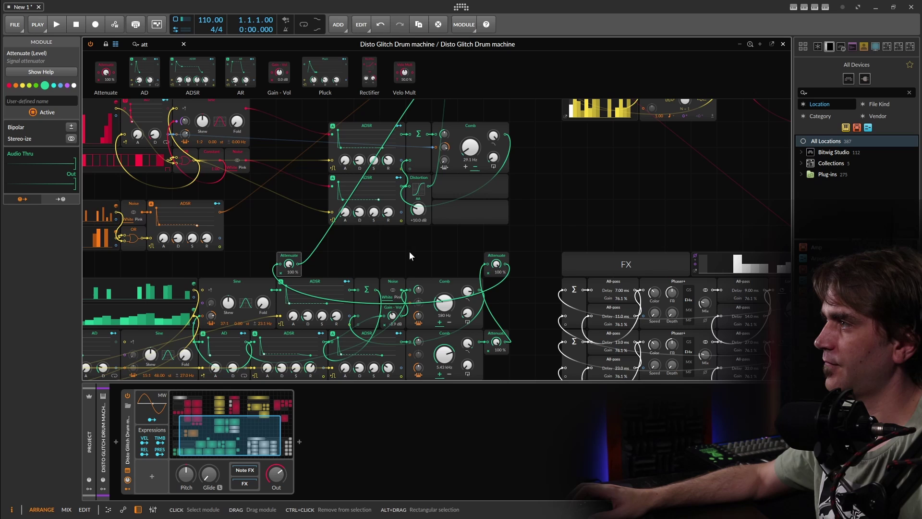
pyautogui.moveTo(514, 239); pyautogui.dragTo(557, 228)
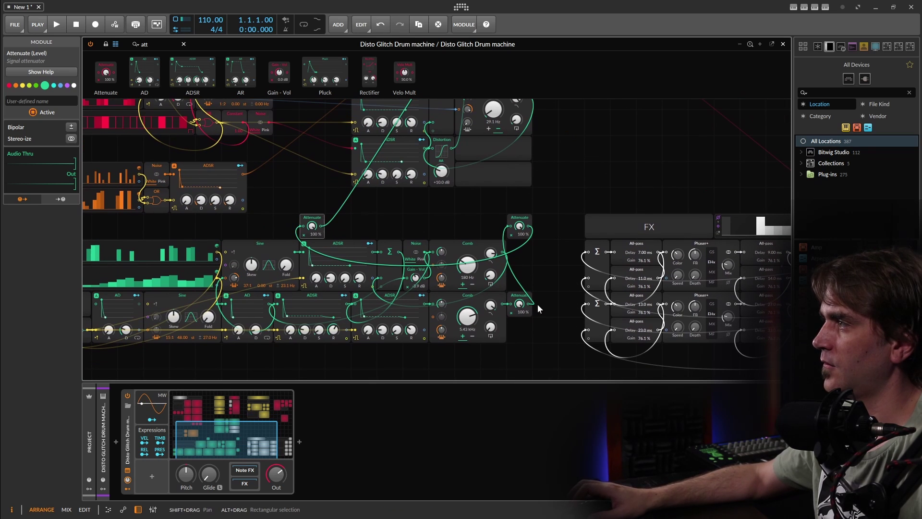
pyautogui.scroll(3, 318, 178)
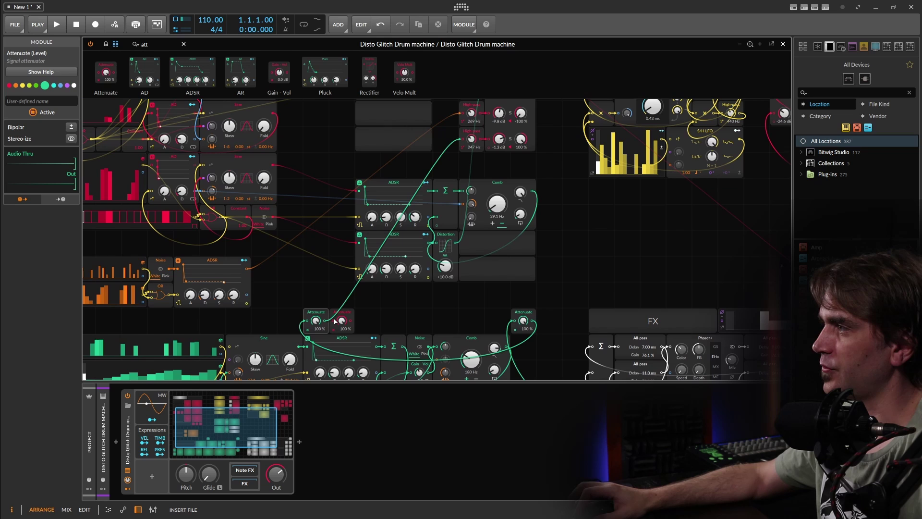
pyautogui.moveTo(329, 313); pyautogui.dragTo(328, 131)
pyautogui.moveTo(331, 163); pyautogui.dragTo(333, 192)
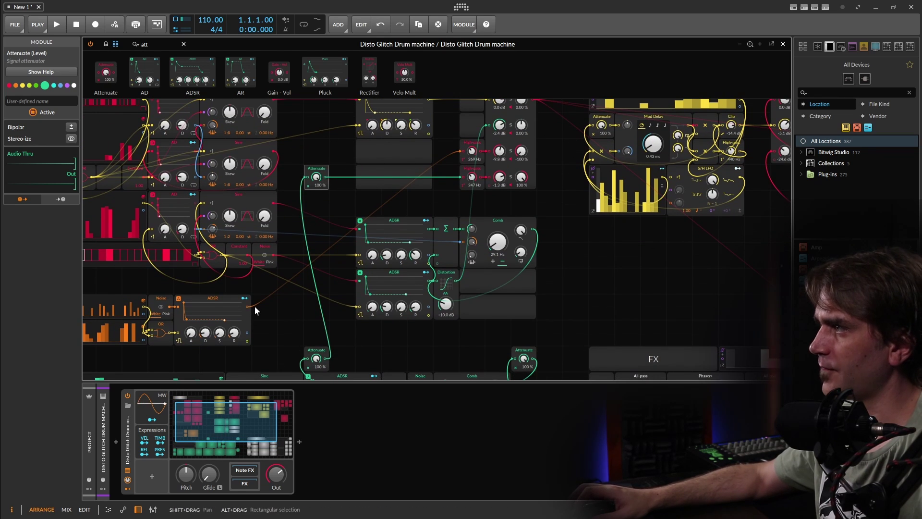
# - Route the orange ADSR's output through two Attenuate modules, one above each green Attenuate in the vertical run to the High-pass modules
pyautogui.moveTo(252, 296); pyautogui.dragTo(264, 306)
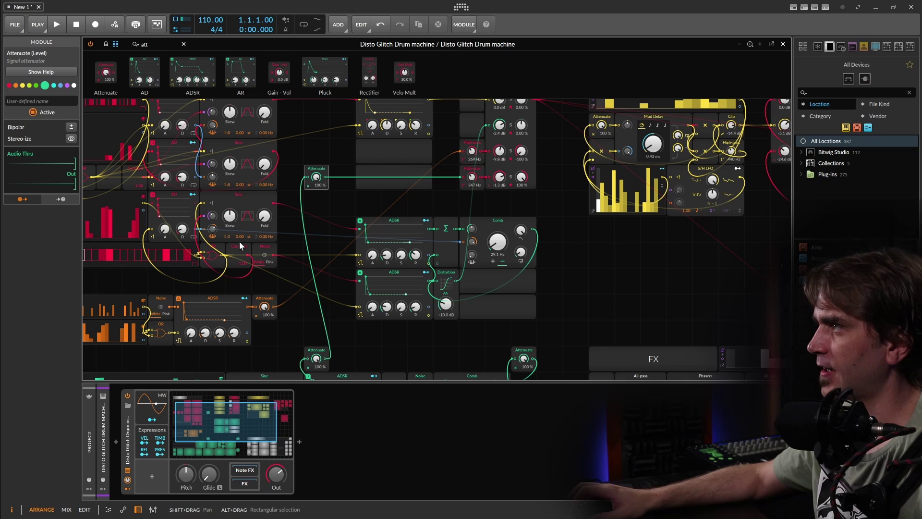
pyautogui.moveTo(107, 67); pyautogui.dragTo(314, 204)
pyautogui.moveTo(263, 312); pyautogui.dragTo(313, 334)
pyautogui.moveTo(316, 195); pyautogui.dragTo(316, 143)
pyautogui.click(342, 150)
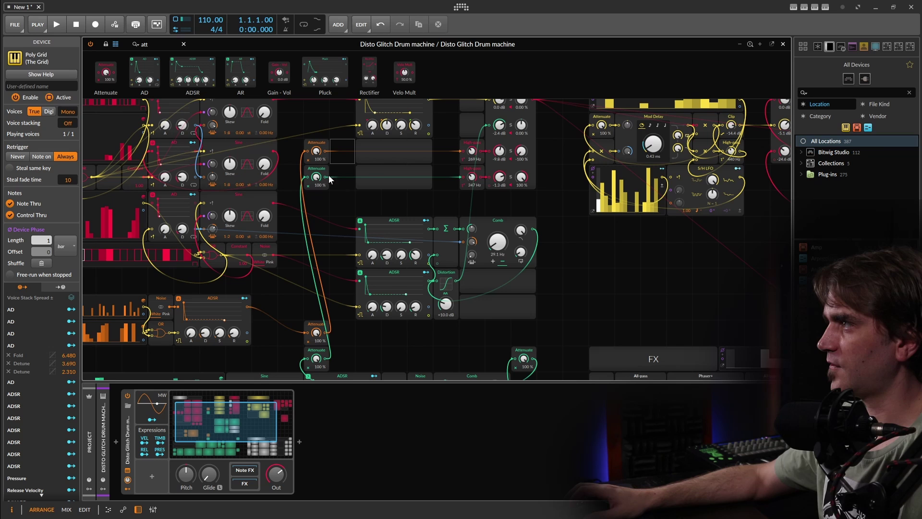
# - Search the module library for "val" and "modul", and add a Value and a Modulator Out module below the lower green Comb
pyautogui.scroll(-3, 377, 336)
pyautogui.moveTo(544, 211)
pyautogui.mouseDown()
pyautogui.moveTo(527, 272)
pyautogui.moveTo(544, 204)
pyautogui.mouseUp()
pyautogui.scroll(3, 461, 305)
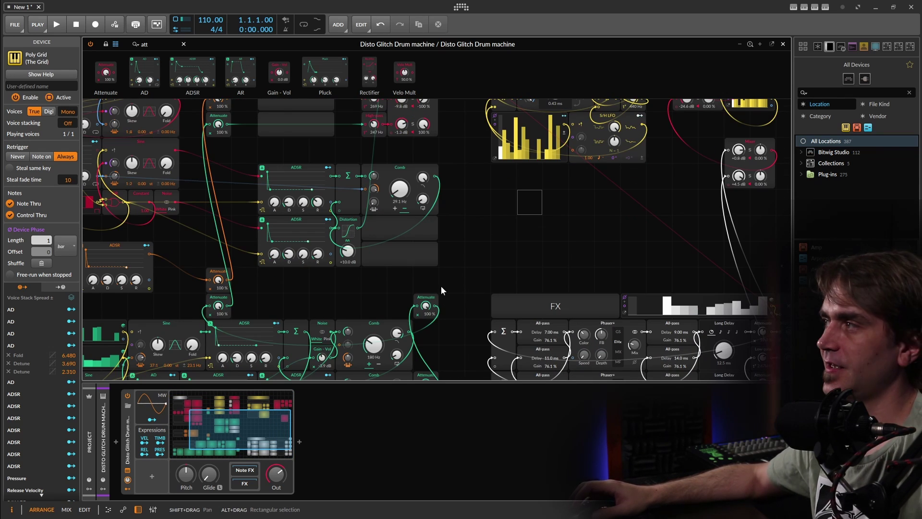
pyautogui.moveTo(443, 307); pyautogui.dragTo(457, 263)
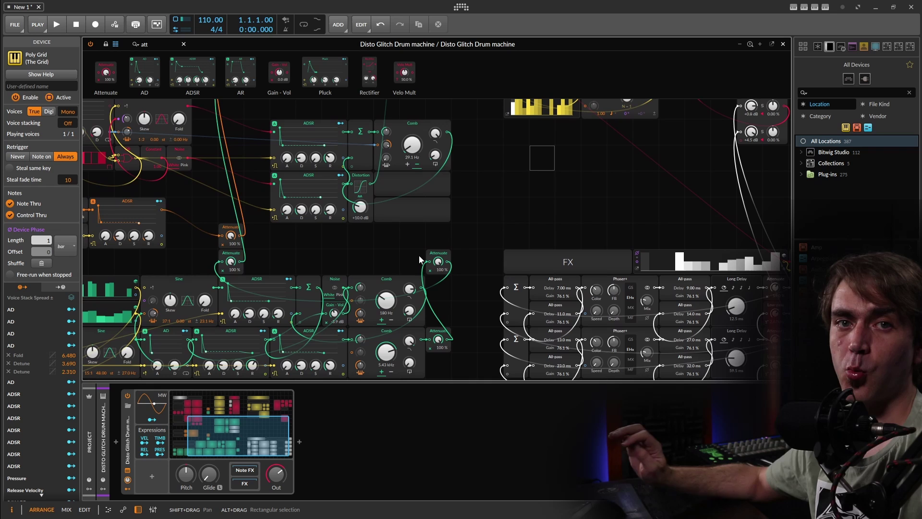
pyautogui.scroll(-3, 477, 260)
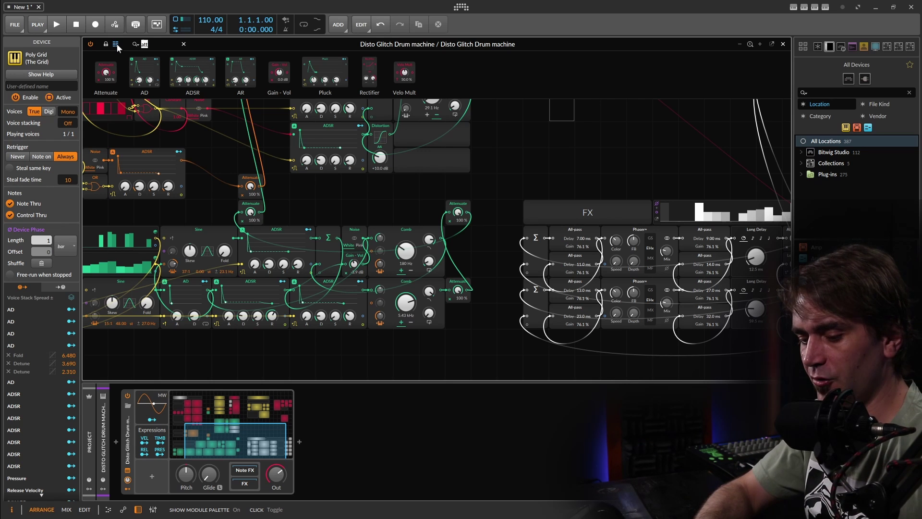
pyautogui.write('val')
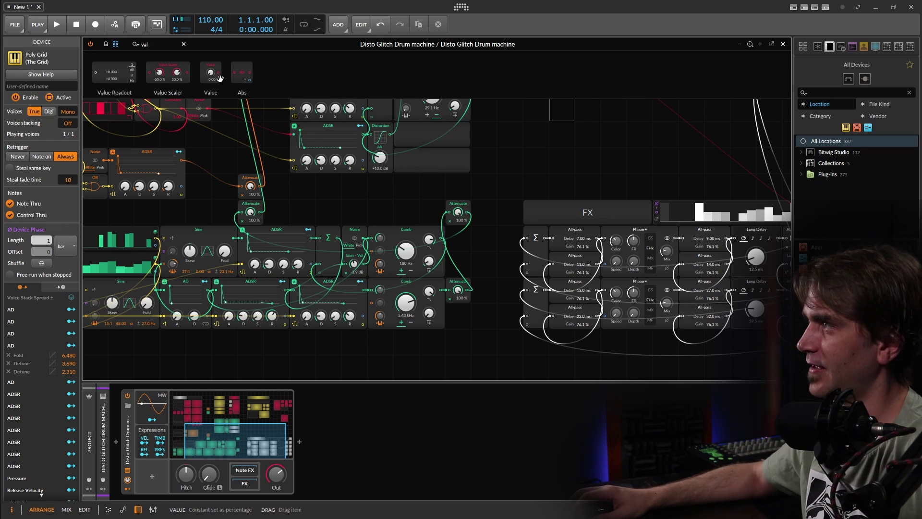
pyautogui.moveTo(219, 79); pyautogui.dragTo(458, 342)
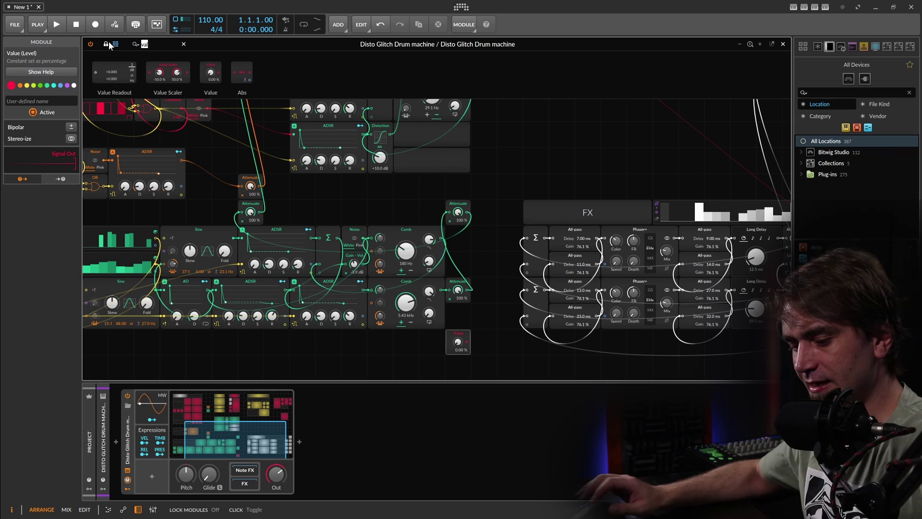
pyautogui.write('modul')
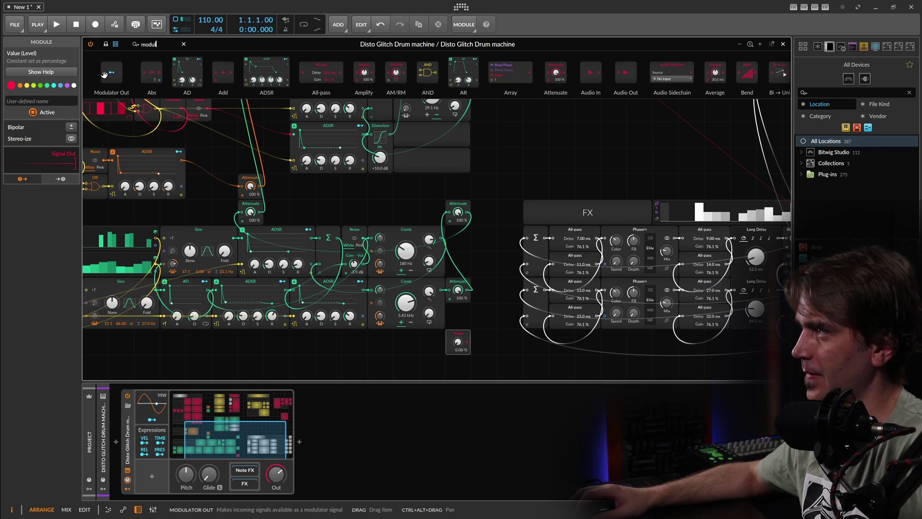
pyautogui.moveTo(104, 74); pyautogui.dragTo(435, 289)
# - Map the Modulator Out to the Value module at 100% and make the Value module bipolar
pyautogui.scroll(3, 423, 343)
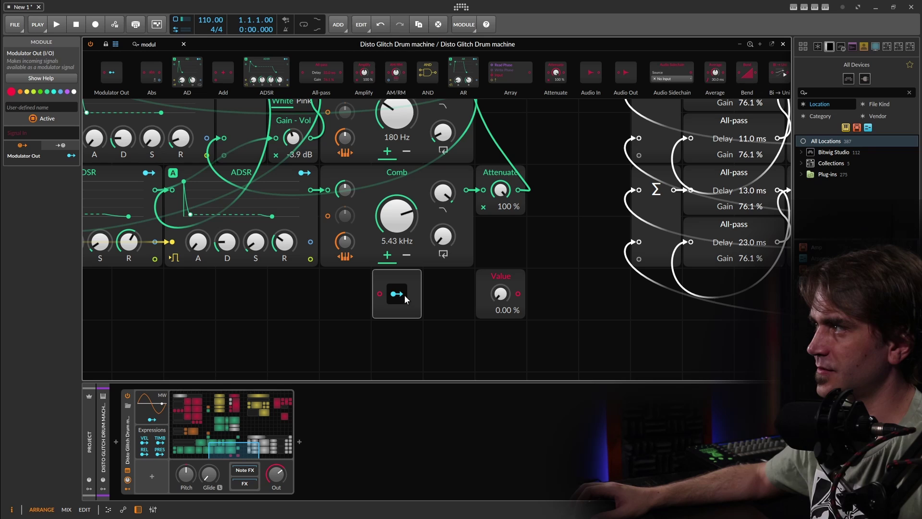
pyautogui.click(397, 293)
pyautogui.moveTo(501, 294); pyautogui.dragTo(500, 271)
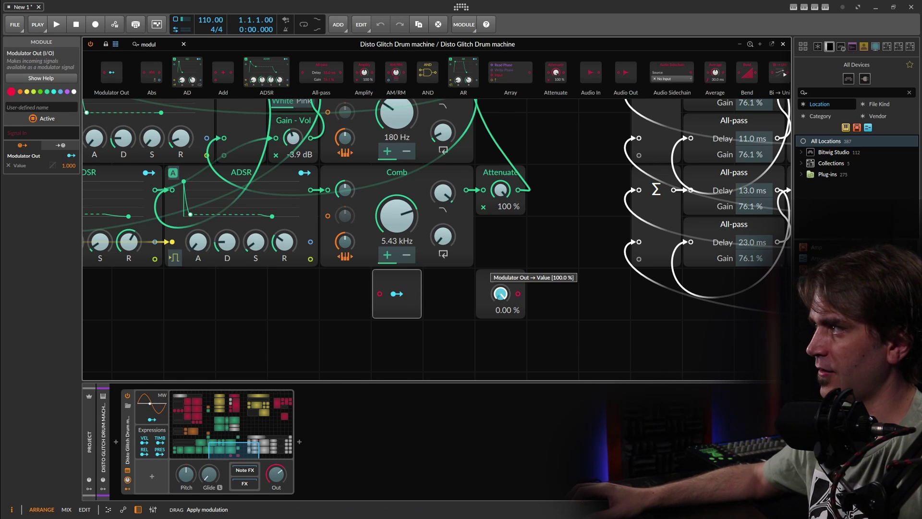
pyautogui.click(474, 277)
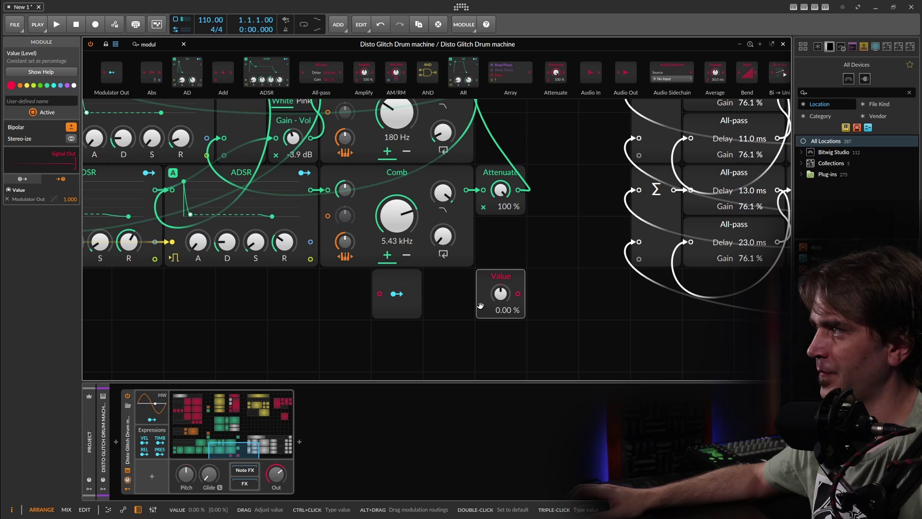
pyautogui.click(393, 296)
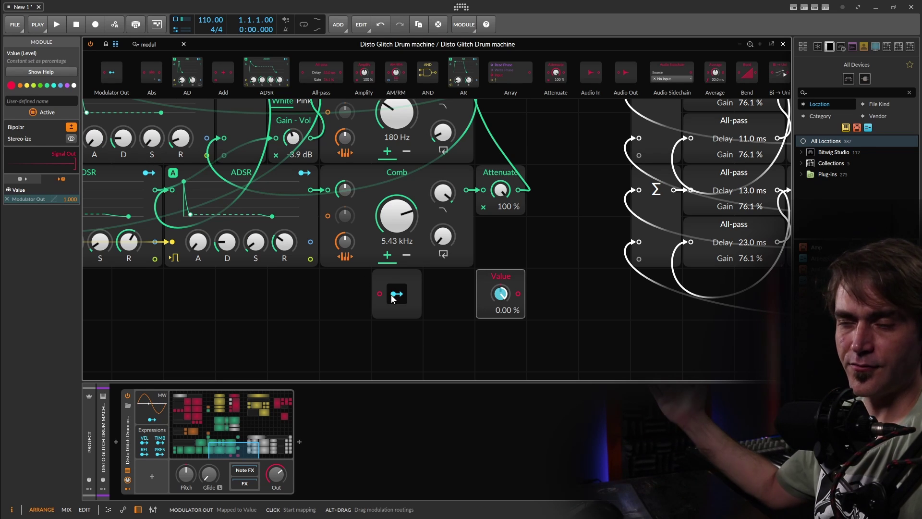
pyautogui.click(391, 295)
# - Connect the lower green Comb's output to the Modulator Out and move the Value module directly above the upper green group's ADSR
pyautogui.scroll(-1, 584, 269)
pyautogui.moveTo(583, 274); pyautogui.dragTo(524, 305)
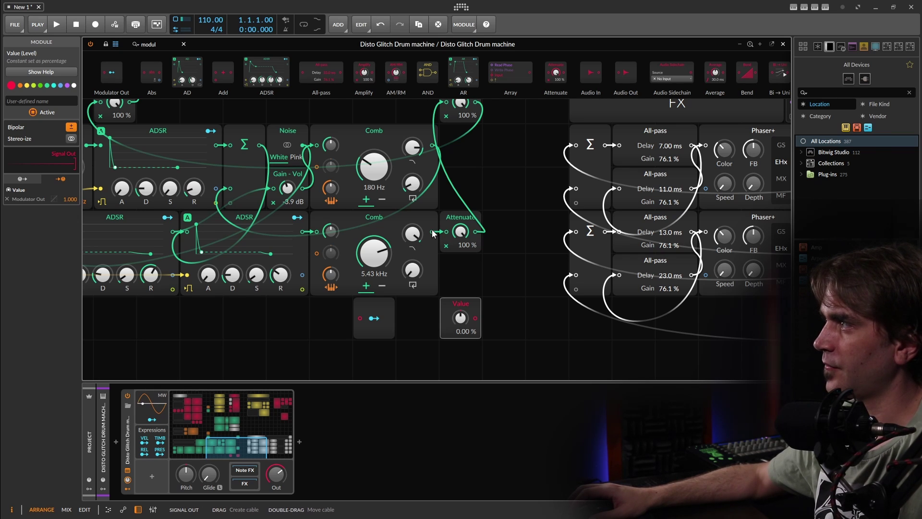
pyautogui.click(365, 315)
pyautogui.scroll(-3, 504, 319)
pyautogui.scroll(3, 504, 319)
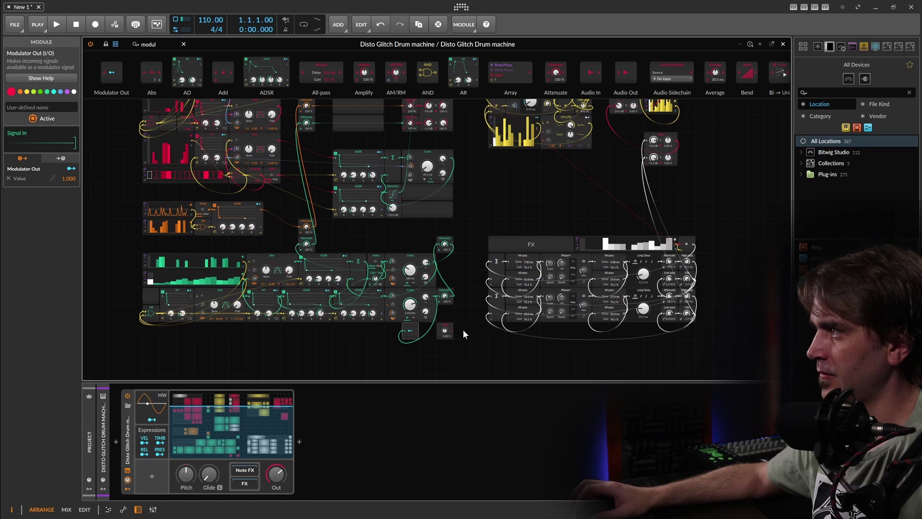
pyautogui.click(450, 328)
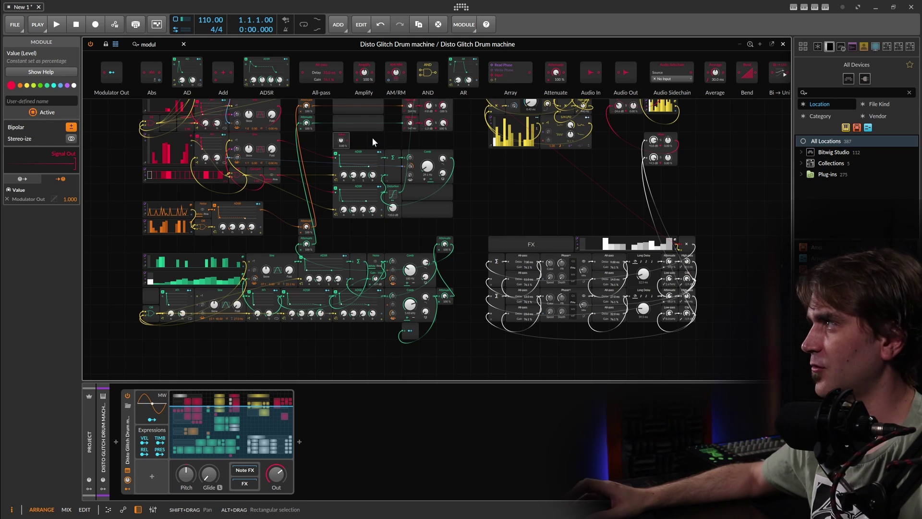
# - Replace the four green Attenuate modules with the Value module, placed below the upper orange Attenuate and wired to the lower High-pass
pyautogui.scroll(3, 371, 137)
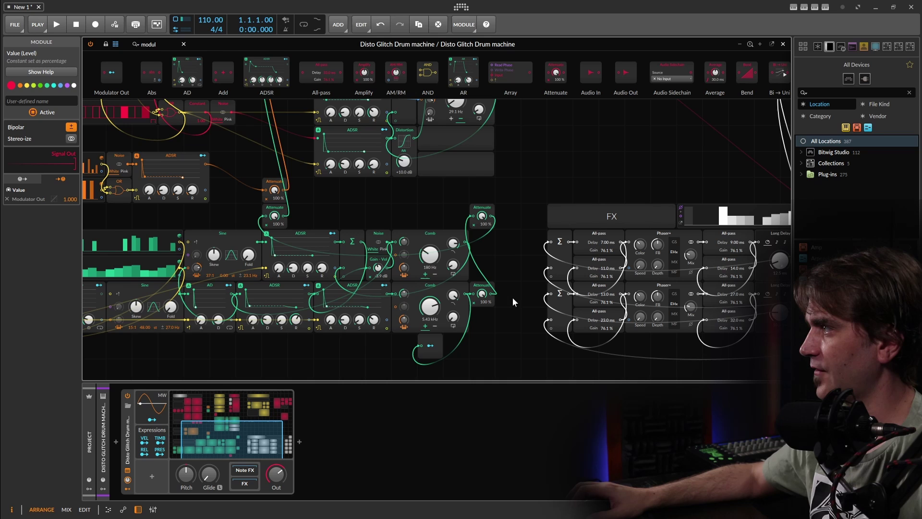
pyautogui.moveTo(511, 208); pyautogui.dragTo(497, 315)
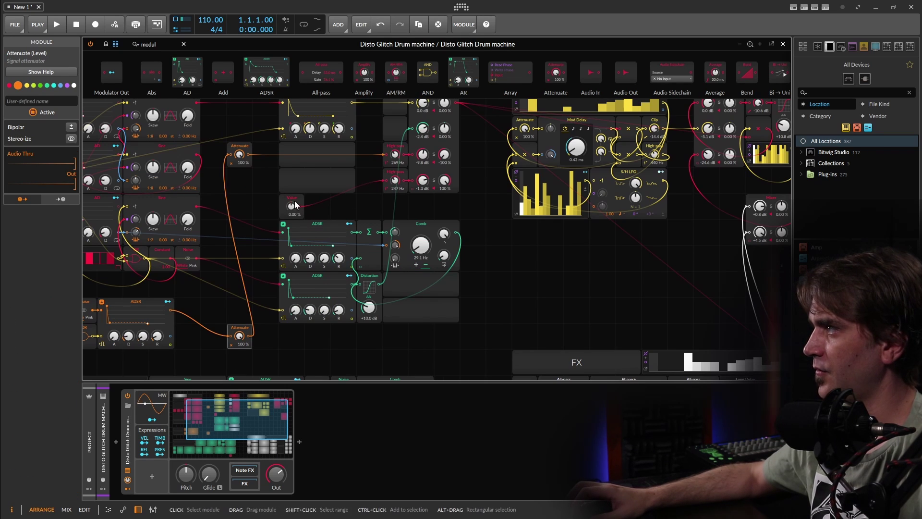
pyautogui.moveTo(303, 215); pyautogui.dragTo(253, 190)
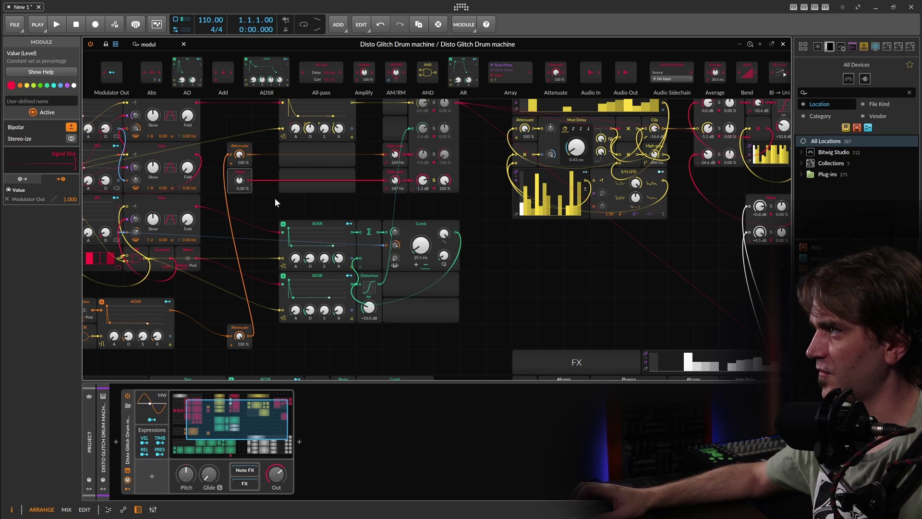
pyautogui.scroll(-7, 278, 202)
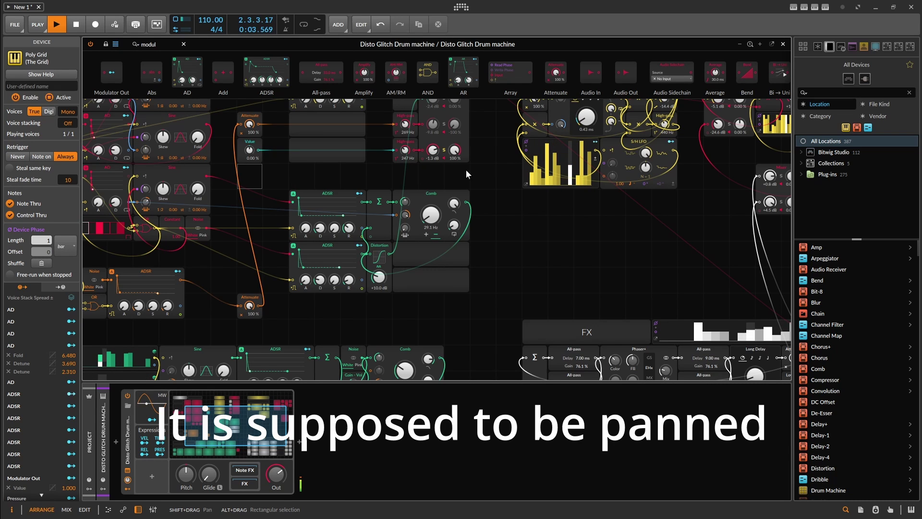
# - Add a Modulator Out next to the orange ADSR and a bipolar Value module between it and the orange Attenuate
pyautogui.scroll(-3, 498, 193)
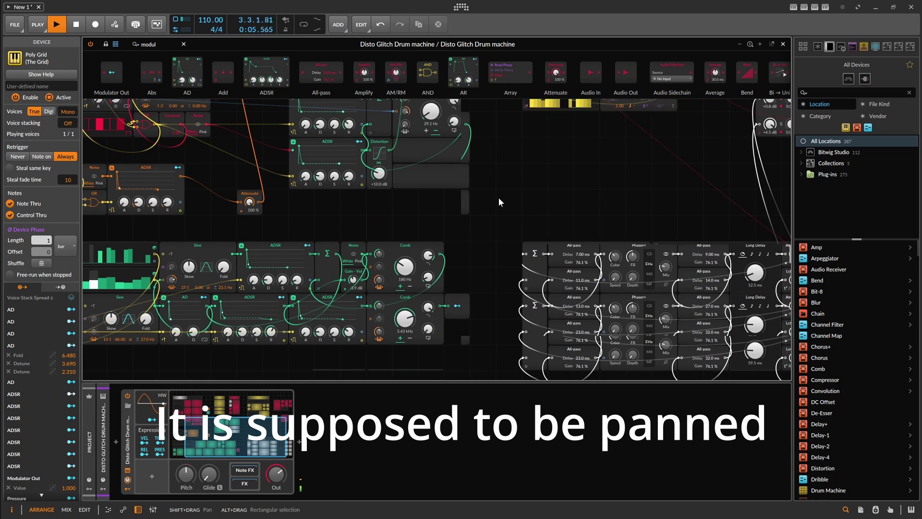
pyautogui.scroll(3, 476, 223)
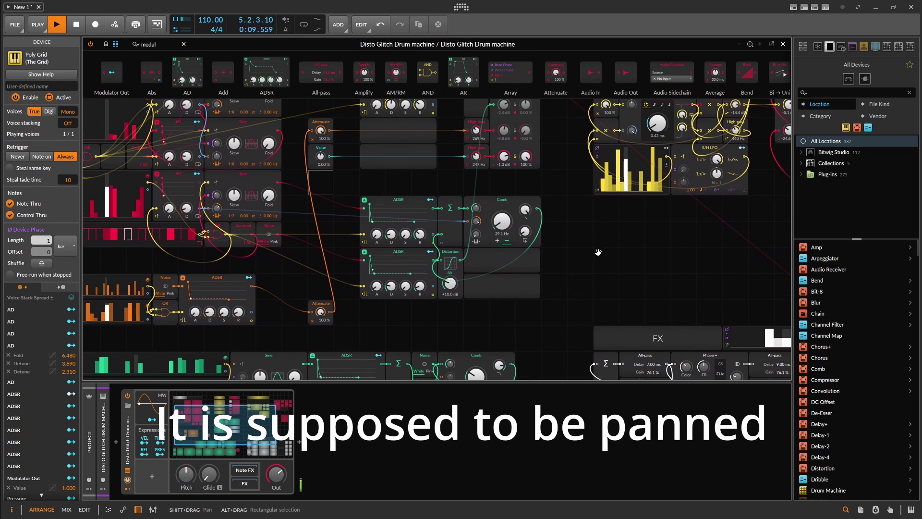
pyautogui.scroll(-2, 607, 259)
pyautogui.moveTo(106, 74); pyautogui.dragTo(247, 266)
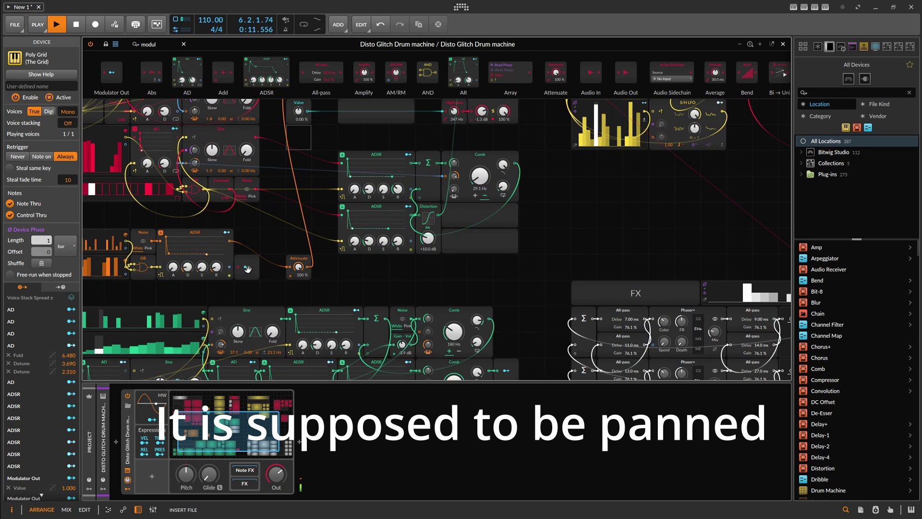
pyautogui.tripleClick(158, 44)
pyautogui.write('va')
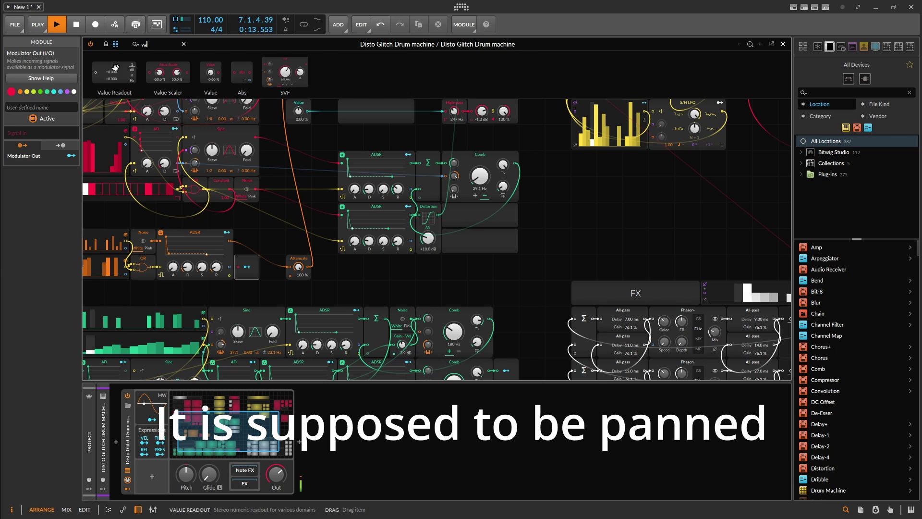
pyautogui.moveTo(210, 76); pyautogui.dragTo(274, 294)
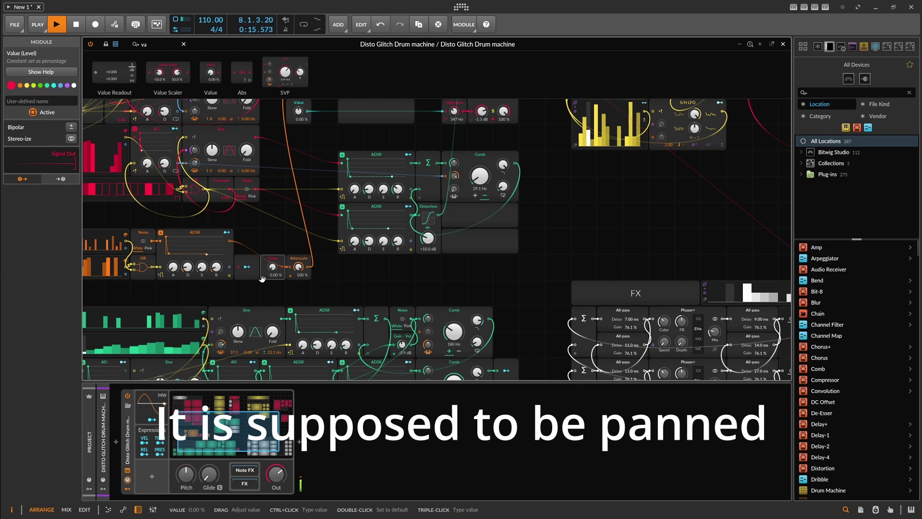
pyautogui.click(71, 127)
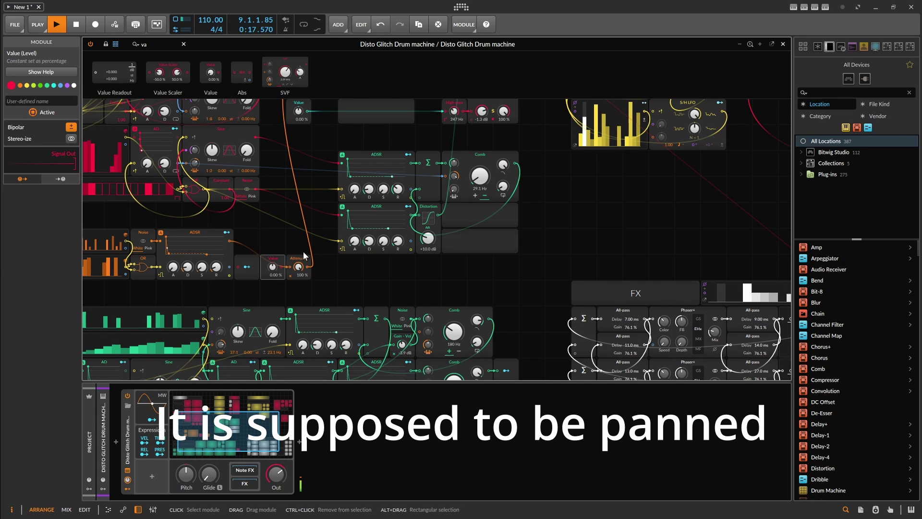
# - Stop playback and map the orange group's Modulator Out to the Value module beside it
pyautogui.click(428, 266)
pyautogui.press('space')
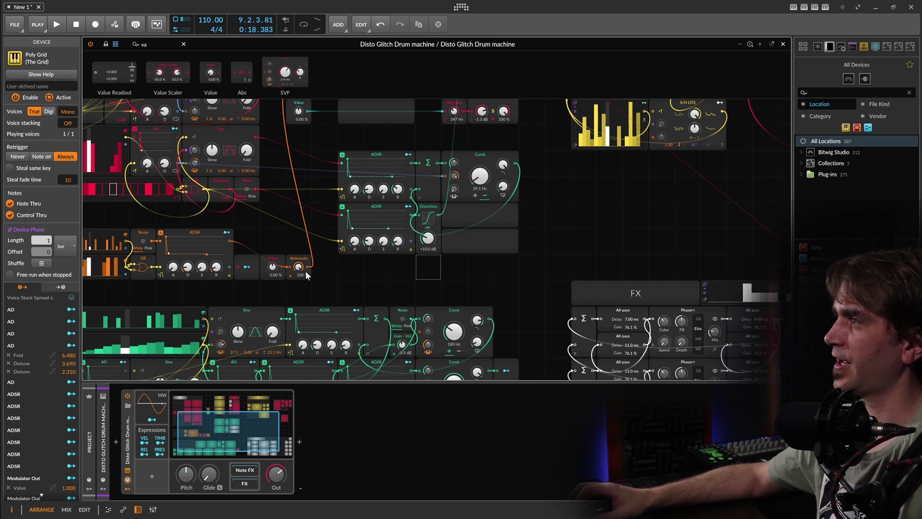
pyautogui.click(251, 267)
pyautogui.moveTo(273, 267); pyautogui.dragTo(272, 231)
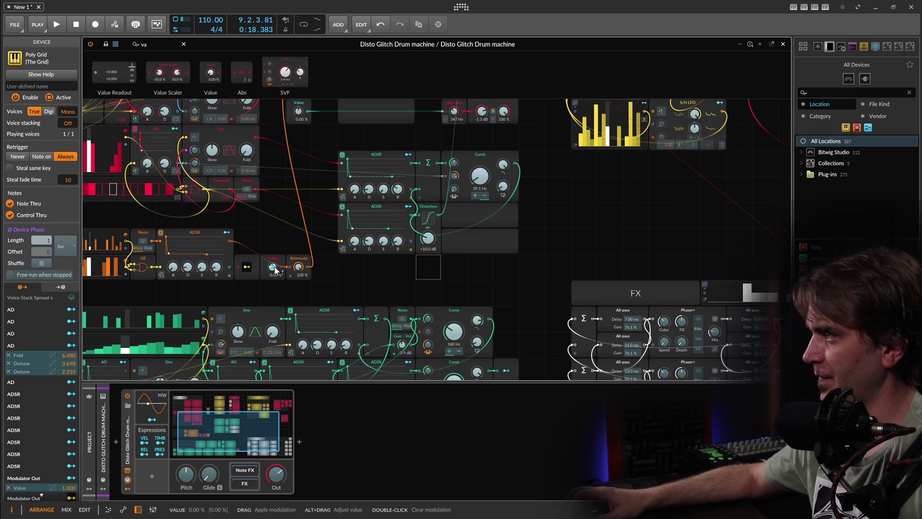
# - Replace the two orange Attenuate modules with the new Value module feeding the upper High-pass, and wire the orange ADSR to its Modulator Out
pyautogui.moveTo(272, 267); pyautogui.dragTo(306, 164)
pyautogui.click(298, 339)
pyautogui.press('Delete')
pyautogui.click(266, 337)
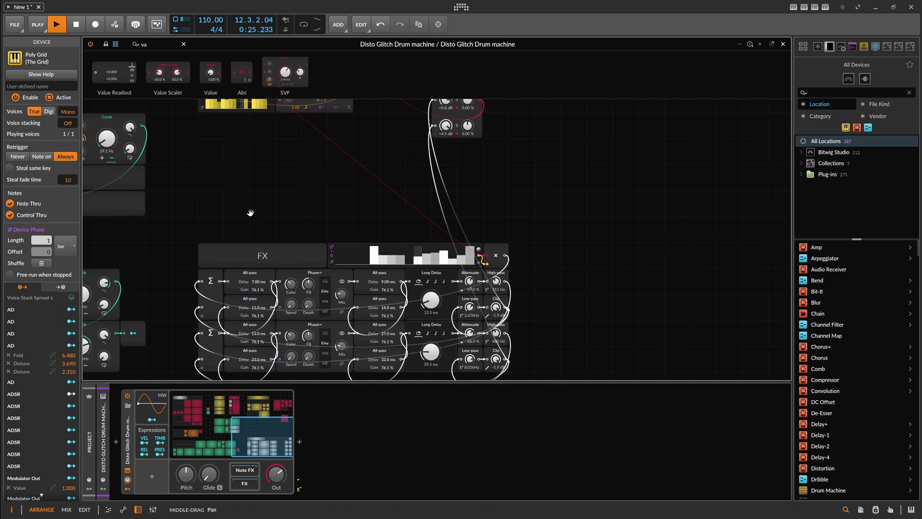
# - Play the patch briefly to check the wireless Value routing into the two High-pass modules
pyautogui.moveTo(249, 210); pyautogui.dragTo(658, 227)
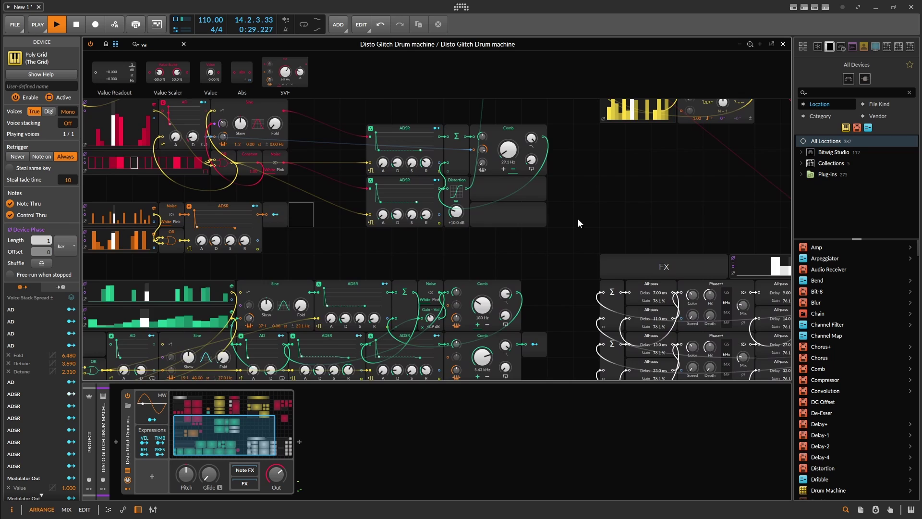
pyautogui.scroll(6, 579, 222)
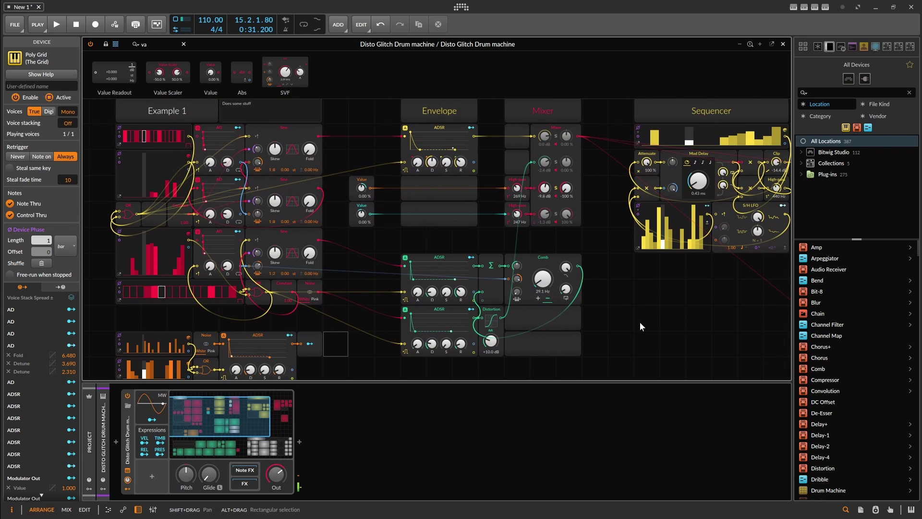
pyautogui.press('space')
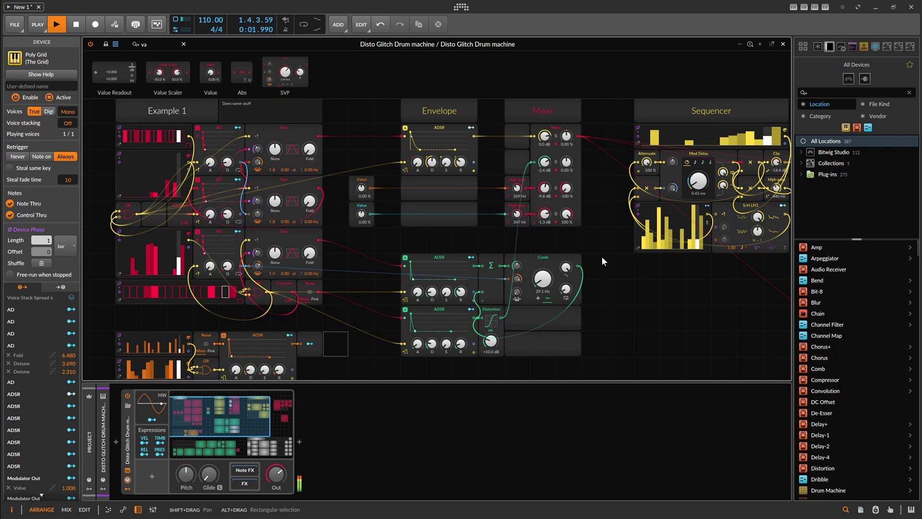
pyautogui.press('space')
# - Search the module library for "merge" and insert a Stereo Merge below the lower green ADSR's input side, undoing an extra Merge placement
pyautogui.scroll(-3, 290, 183)
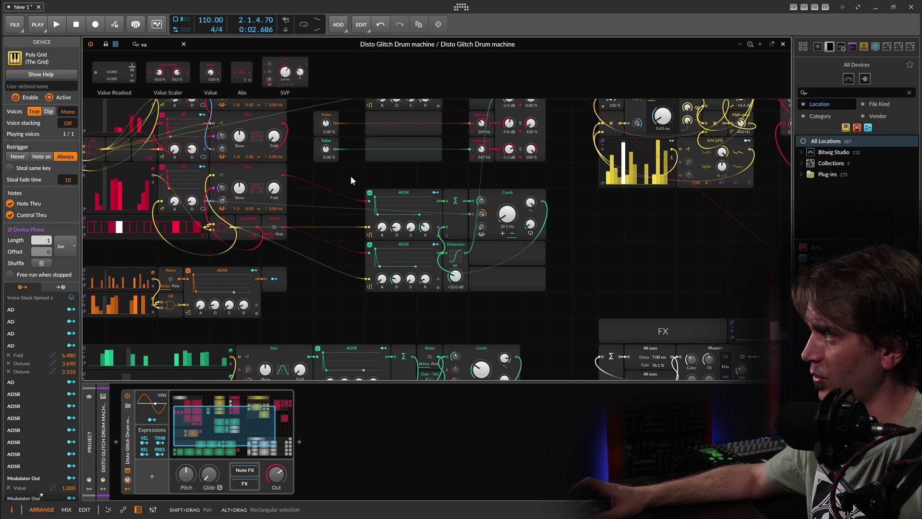
pyautogui.moveTo(347, 178); pyautogui.dragTo(336, 207)
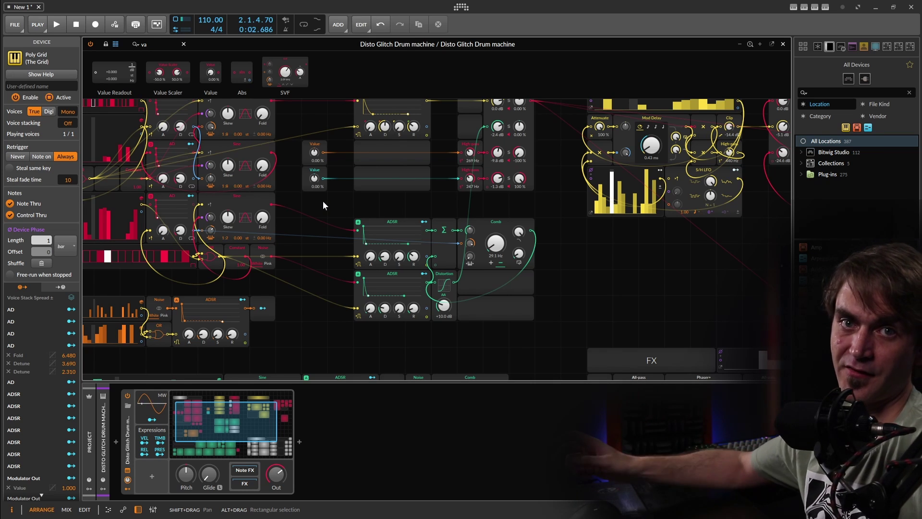
pyautogui.write('merge')
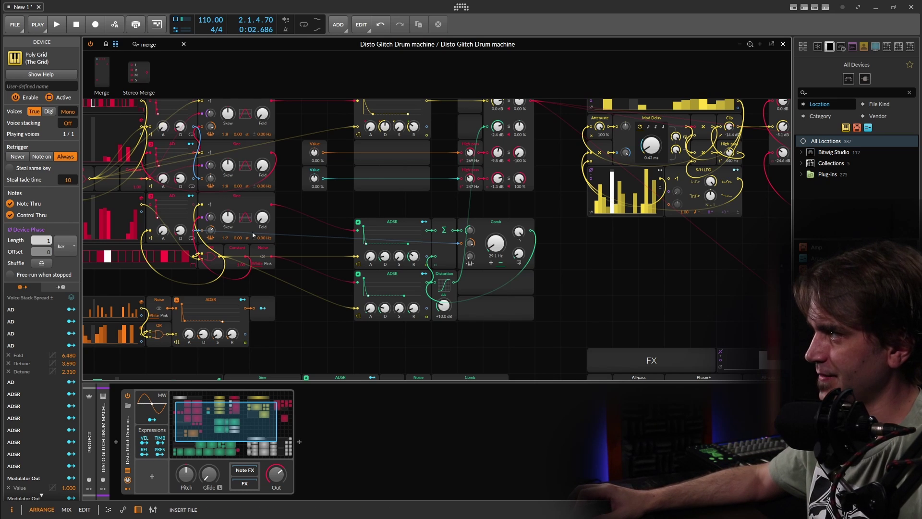
pyautogui.moveTo(253, 235); pyautogui.dragTo(314, 334)
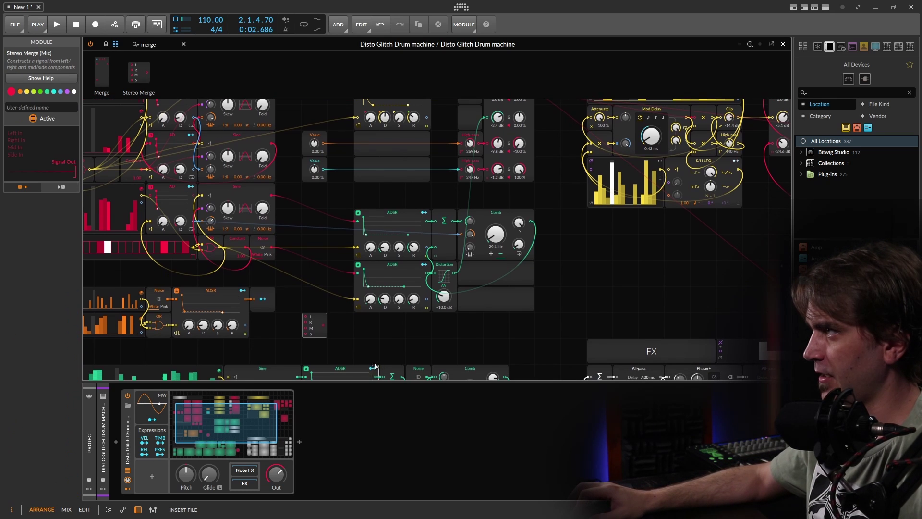
pyautogui.moveTo(102, 72); pyautogui.dragTo(370, 330)
pyautogui.hotkey('ctrl', 'z')
# - Search the module library for "spl" and insert a Stereo Split next to the Stereo Merge
pyautogui.click(149, 45)
pyautogui.write('spl')
pyautogui.scroll(-2, 379, 295)
pyautogui.scroll(4, 380, 295)
pyautogui.scroll(-1, 303, 181)
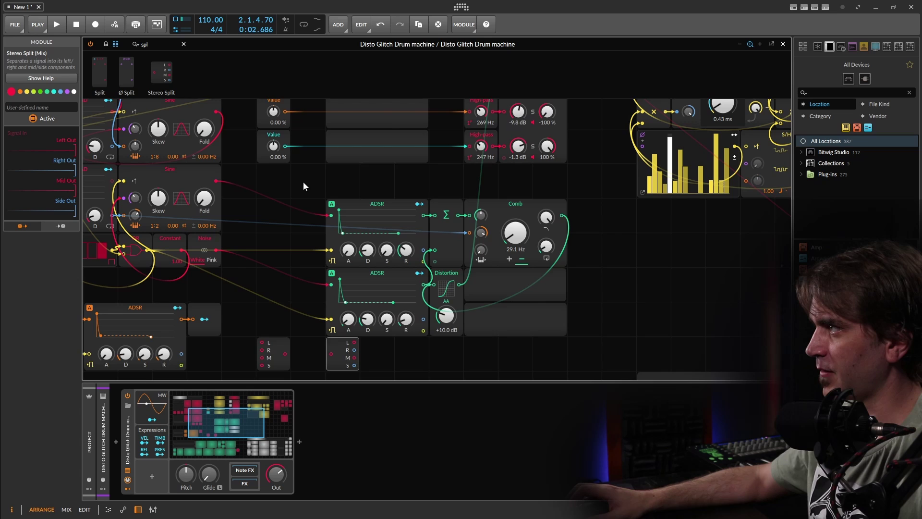
# - Move the orange and green Value modules together down beside the orange ADSR, next to the Stereo Merge
pyautogui.scroll(2, 303, 181)
pyautogui.moveTo(300, 165); pyautogui.dragTo(263, 252)
pyautogui.moveTo(265, 165); pyautogui.dragTo(223, 296)
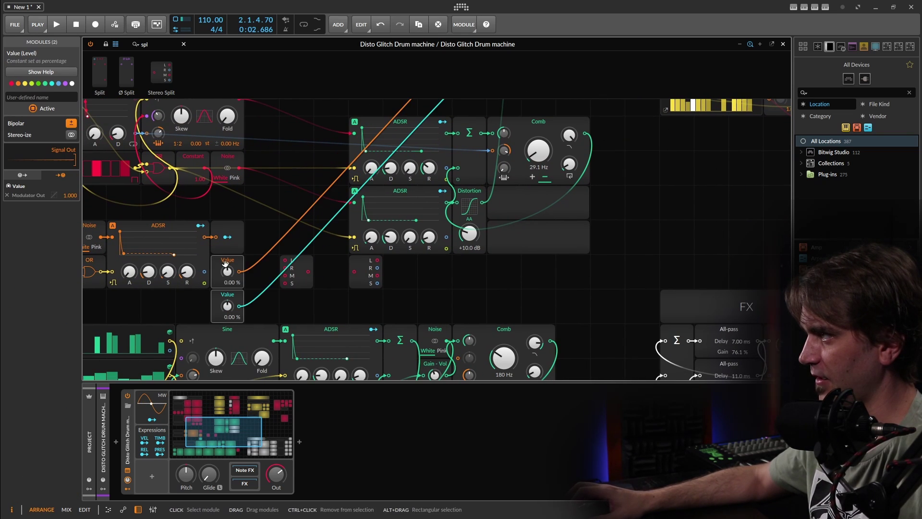
# - Connect both Value modules to the Stereo Merge's left and right inputs, and the Stereo Split's left and right outputs to the two High-pass modules
pyautogui.scroll(1, 224, 235)
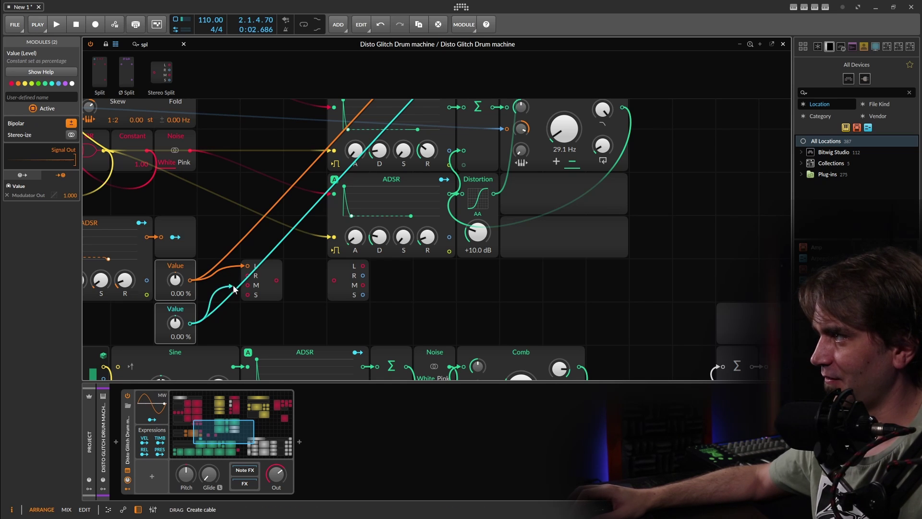
pyautogui.moveTo(233, 285); pyautogui.dragTo(247, 275)
pyautogui.moveTo(342, 281); pyautogui.dragTo(269, 249)
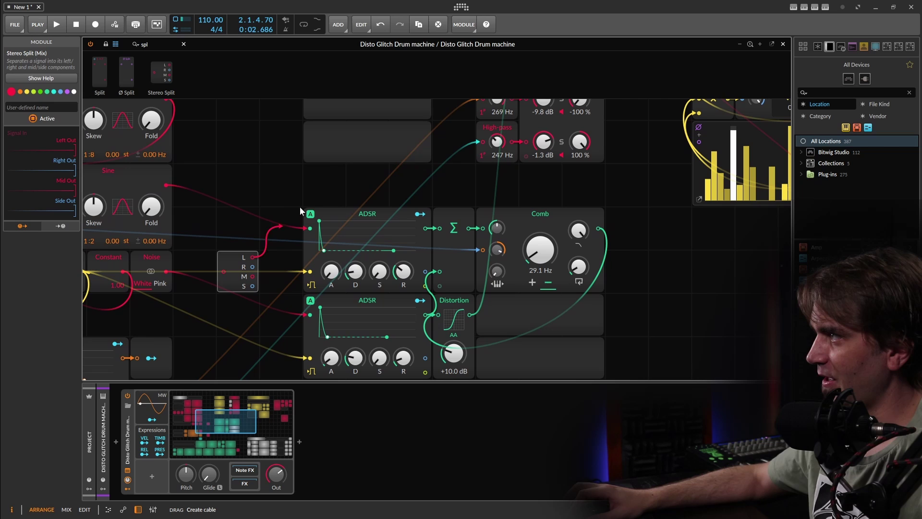
pyautogui.moveTo(489, 108); pyautogui.dragTo(482, 99)
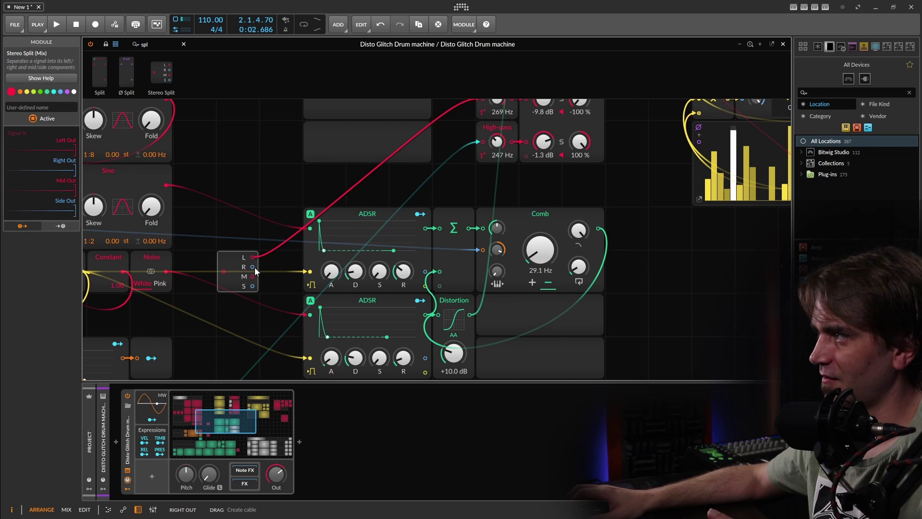
pyautogui.moveTo(252, 267); pyautogui.dragTo(477, 142)
# - Connect the Stereo Merge output to the Stereo Split input and place the Stereo Split up on the lower High-pass module's row
pyautogui.scroll(-5, 269, 192)
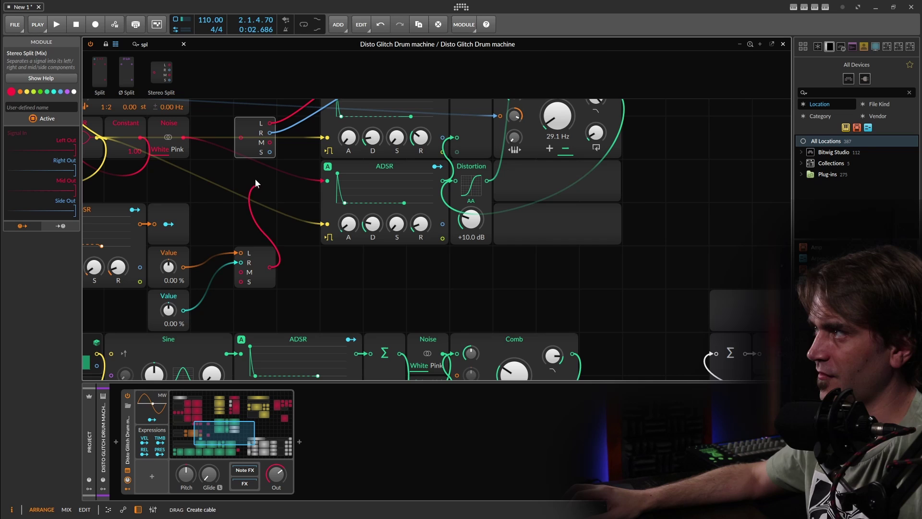
pyautogui.moveTo(255, 179); pyautogui.dragTo(242, 139)
pyautogui.moveTo(266, 218); pyautogui.dragTo(266, 331)
pyautogui.moveTo(245, 240); pyautogui.dragTo(290, 125)
pyautogui.moveTo(275, 178); pyautogui.dragTo(287, 119)
pyautogui.moveTo(279, 305); pyautogui.dragTo(315, 249)
pyautogui.click(303, 249)
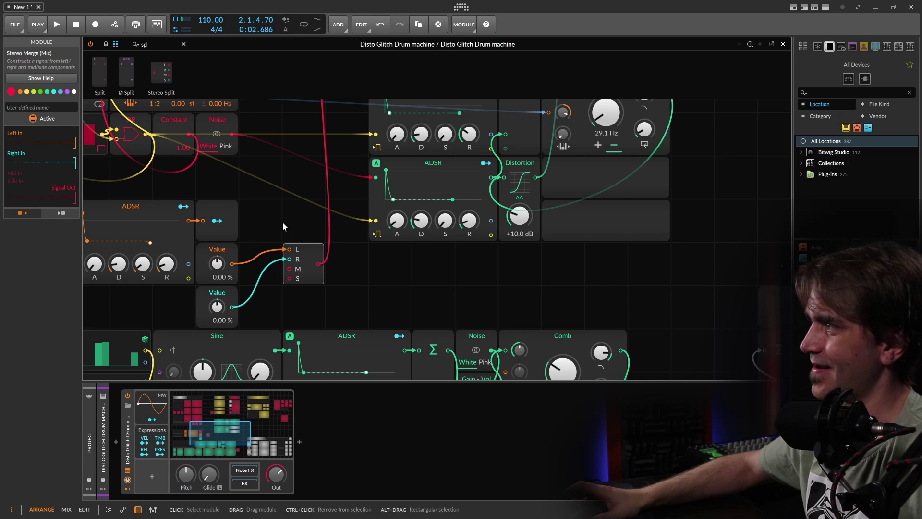
pyautogui.moveTo(319, 250); pyautogui.dragTo(305, 355)
# - Reset the pan of Mixer channels 3 and 4 to 0%, solo both channels and start playback
pyautogui.scroll(3, 306, 355)
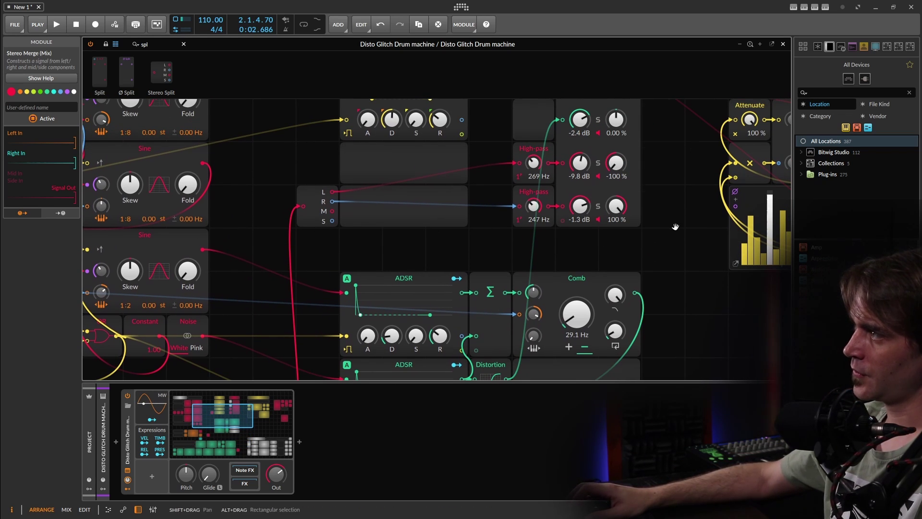
pyautogui.scroll(1, 627, 220)
pyautogui.doubleClick(619, 209)
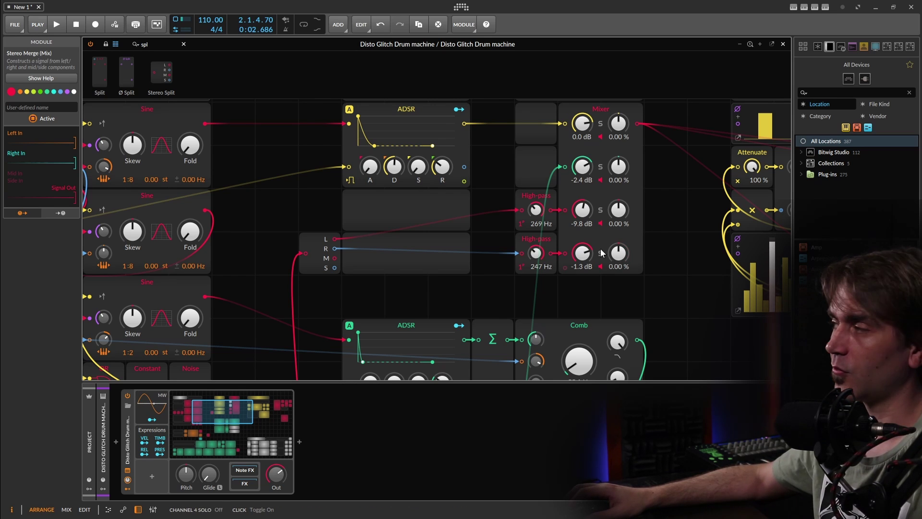
pyautogui.click(601, 210)
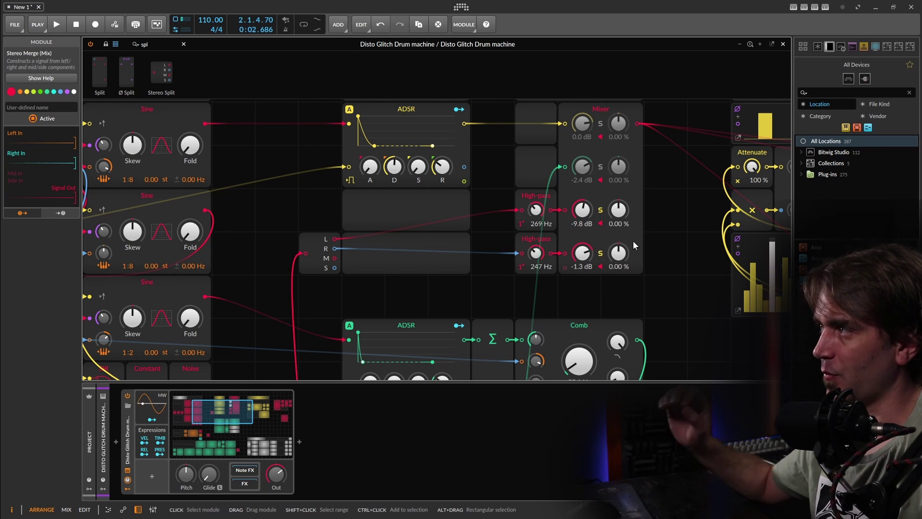
pyautogui.press('space')
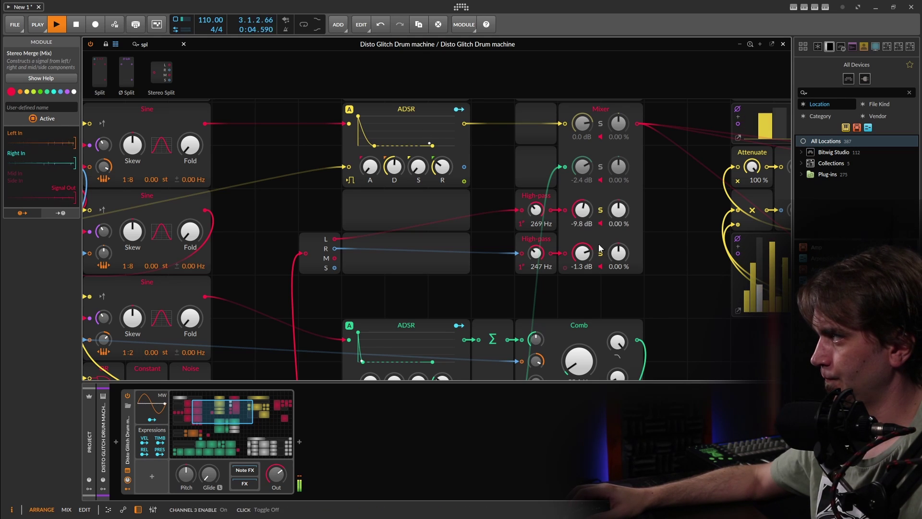
# - Unsolo Mixer channels 3 and 4 and set their pans to -100% and 100%
pyautogui.click(601, 210)
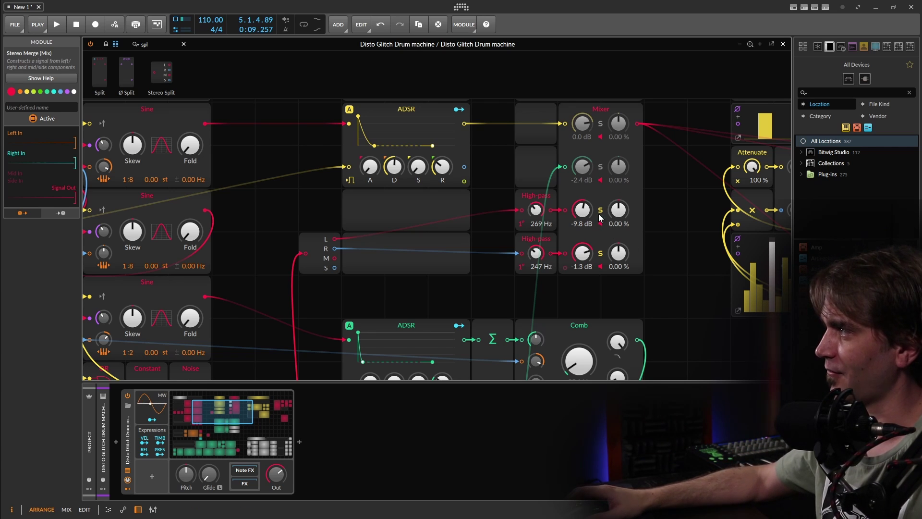
pyautogui.click(602, 254)
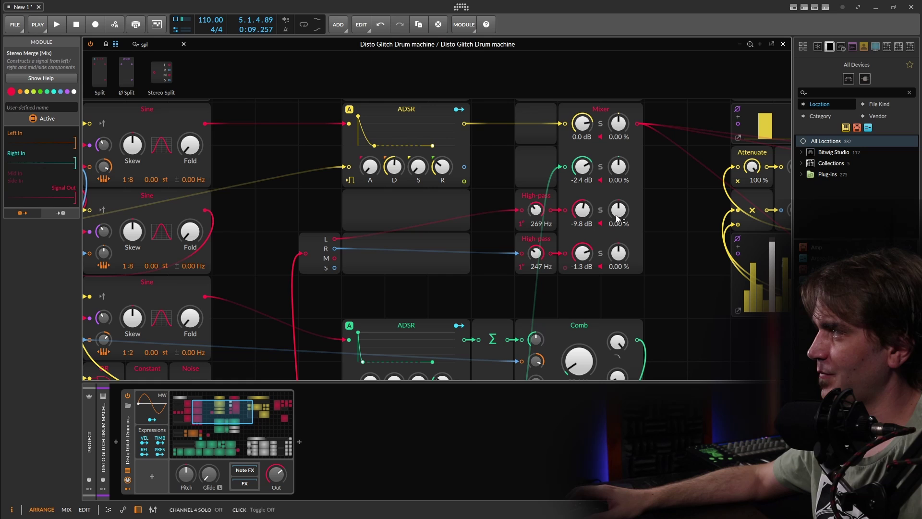
pyautogui.moveTo(620, 216); pyautogui.dragTo(620, 236)
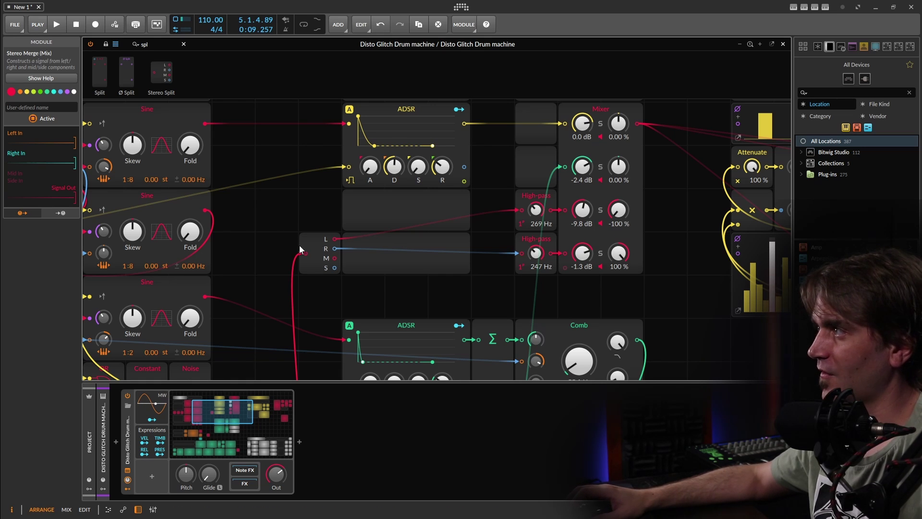
# - Insert a Stereo Split in the empty space between the two-channel Mixer and the FX section
pyautogui.scroll(-3, 680, 239)
pyautogui.moveTo(680, 239); pyautogui.dragTo(710, 288)
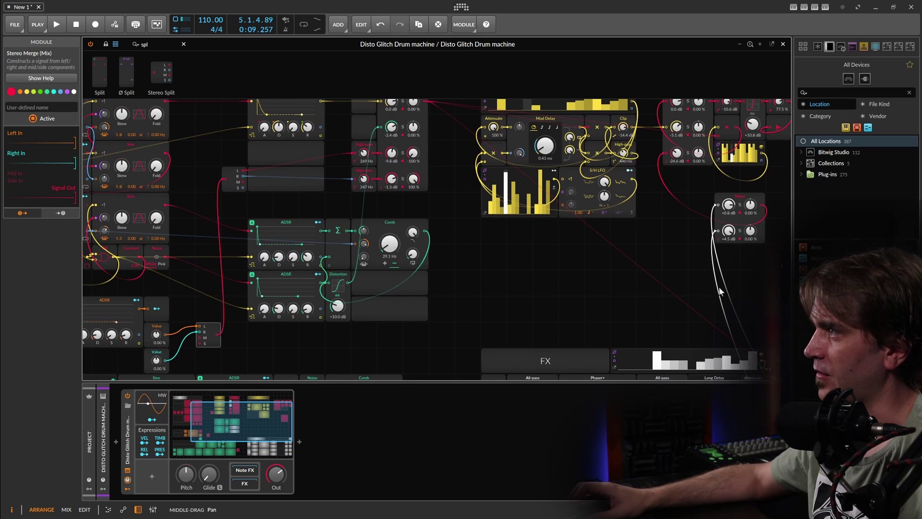
pyautogui.moveTo(590, 286); pyautogui.dragTo(702, 345)
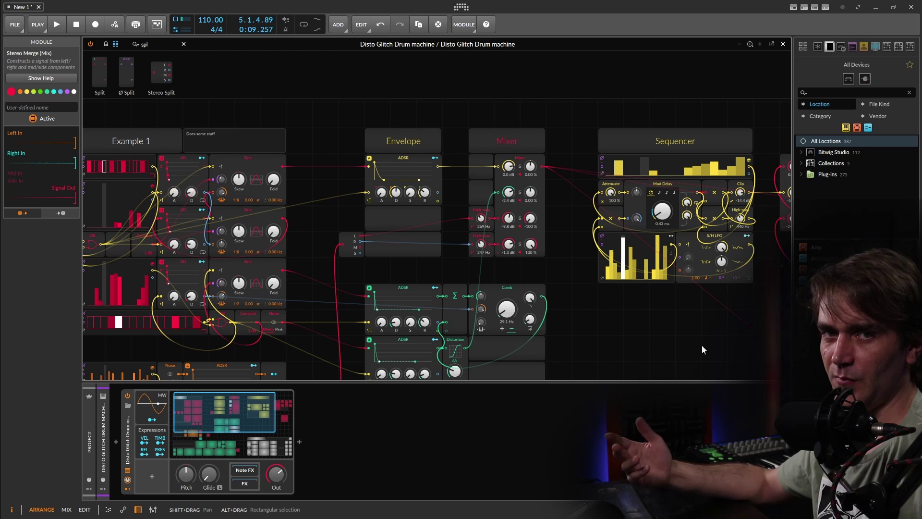
pyautogui.moveTo(702, 344); pyautogui.dragTo(335, 256)
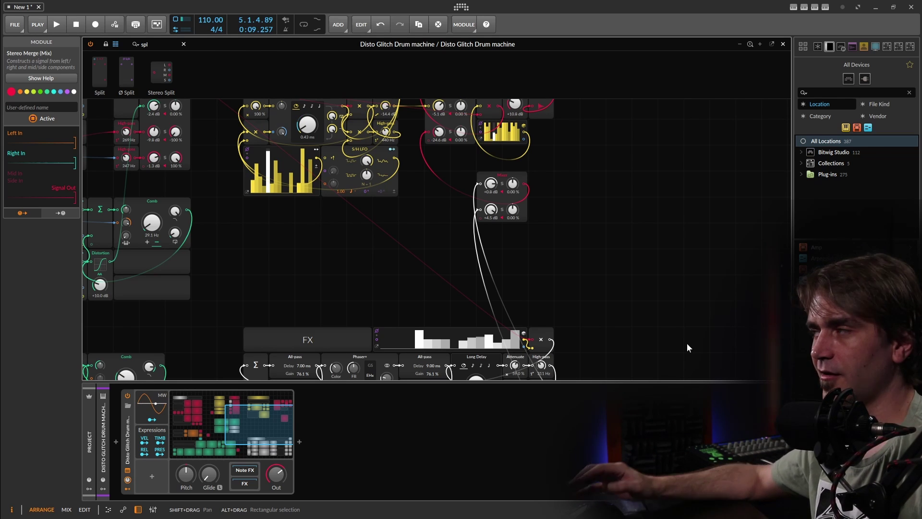
pyautogui.moveTo(577, 283); pyautogui.dragTo(491, 187)
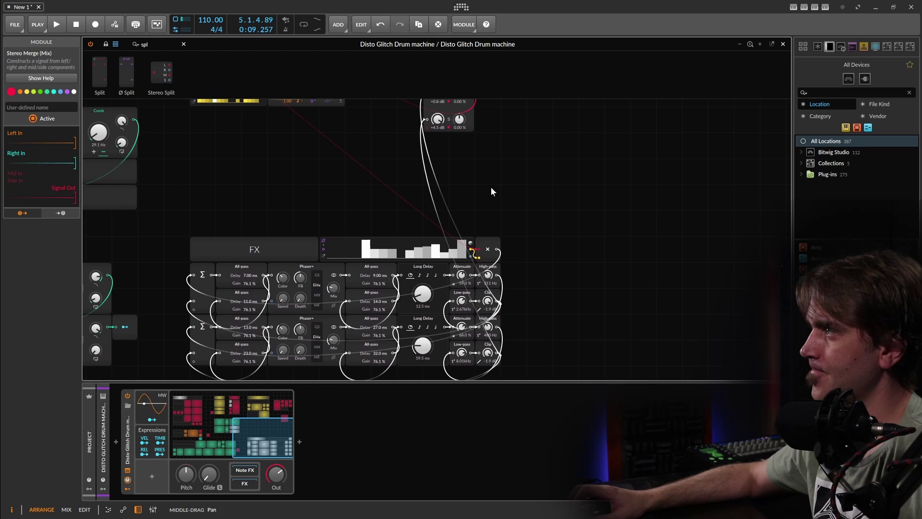
pyautogui.moveTo(474, 220); pyautogui.dragTo(514, 179)
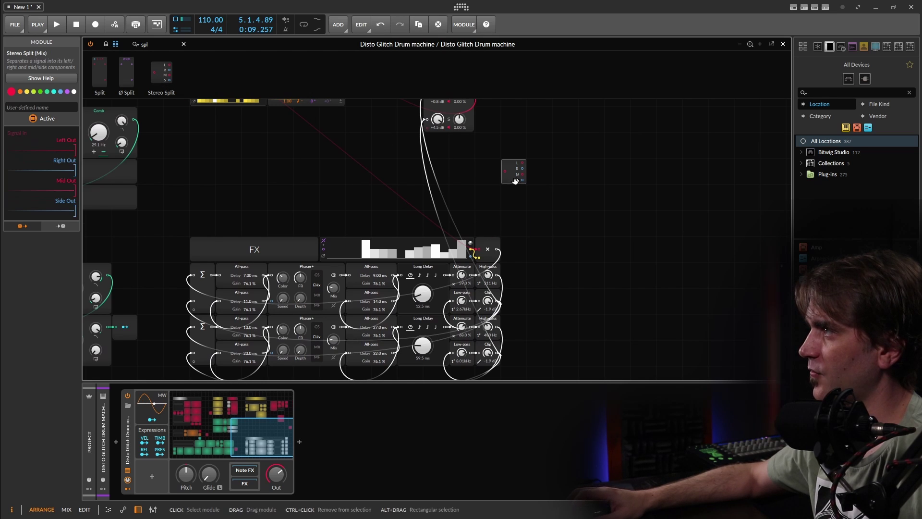
# - Search the module library for "mer" and insert a Stereo Merge to the right of the FX section
pyautogui.click(140, 44)
pyautogui.write('mer')
pyautogui.moveTo(130, 73); pyautogui.dragTo(554, 298)
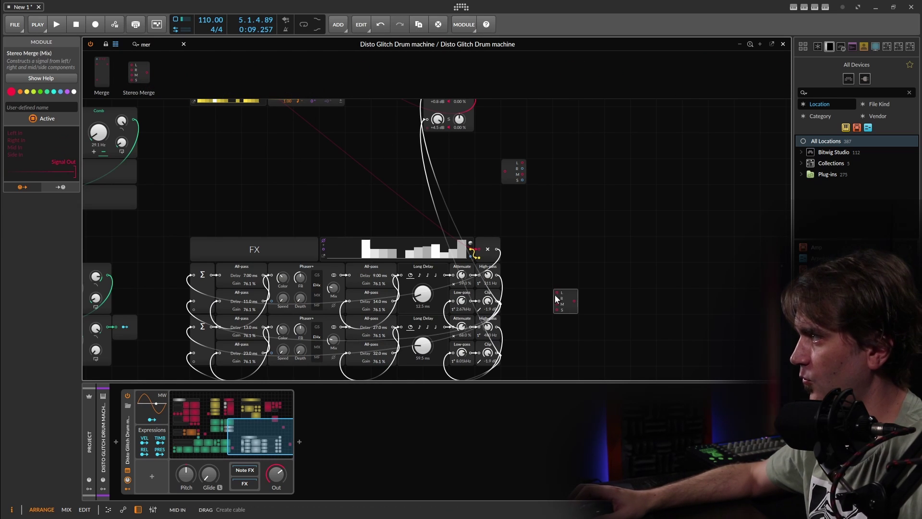
# - Connect the new Stereo Split's left and right outputs to the two channels of the Mixer above the FX section
pyautogui.moveTo(522, 341); pyautogui.dragTo(430, 241)
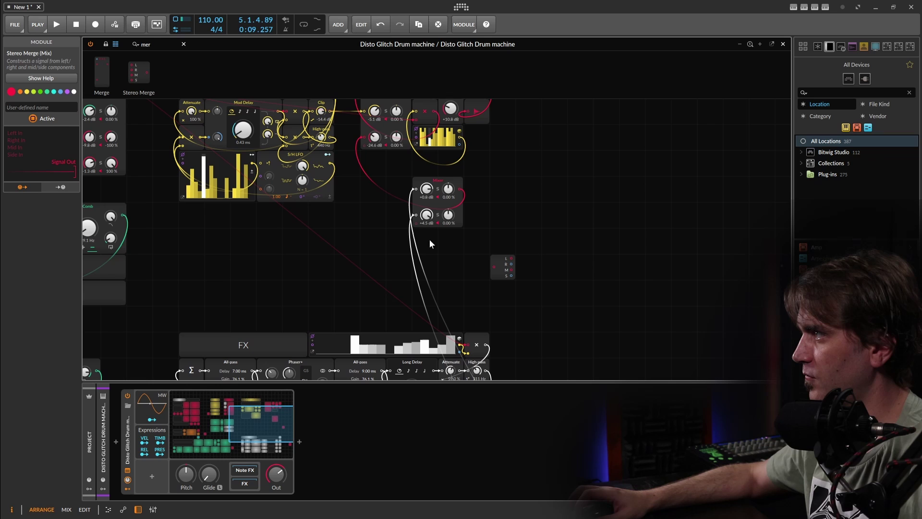
pyautogui.moveTo(502, 255); pyautogui.dragTo(416, 189)
pyautogui.moveTo(356, 187); pyautogui.dragTo(415, 215)
# - Route the two FX outputs through the Stereo Merge into the Stereo Split, and place the Split directly beside the two-channel Mixer
pyautogui.scroll(-3, 510, 323)
pyautogui.moveTo(338, 189); pyautogui.dragTo(563, 241)
pyautogui.moveTo(537, 163); pyautogui.dragTo(587, 195)
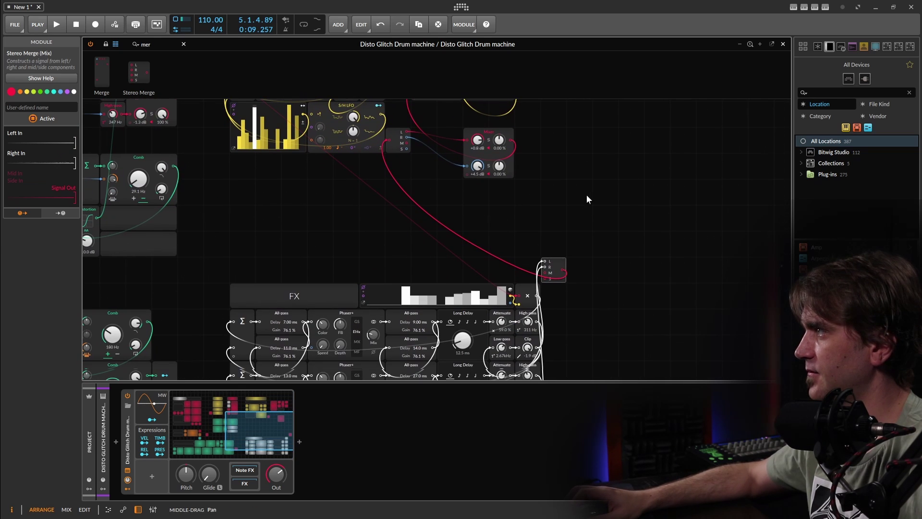
pyautogui.moveTo(394, 137); pyautogui.dragTo(449, 163)
pyautogui.scroll(-1, 537, 207)
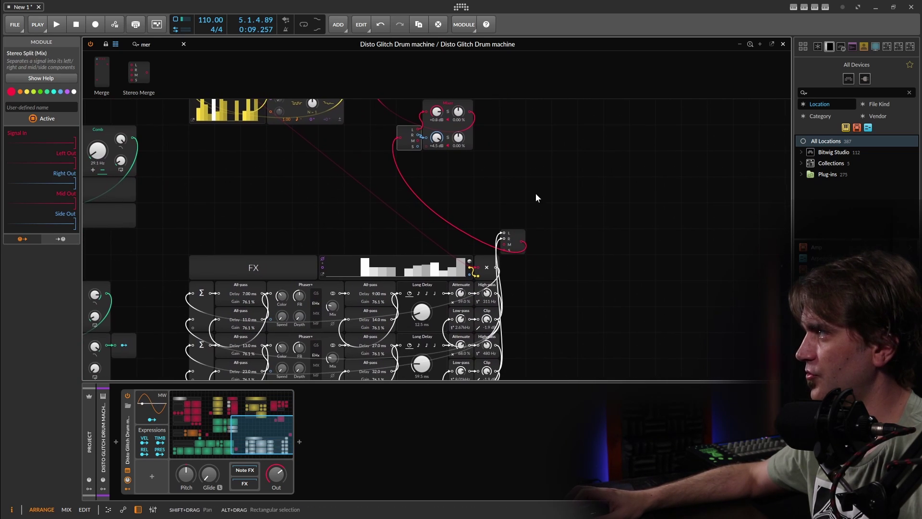
# - Lengthen the decay of the yellow ADSR under the Envelope label while the patch plays
pyautogui.scroll(1, 559, 251)
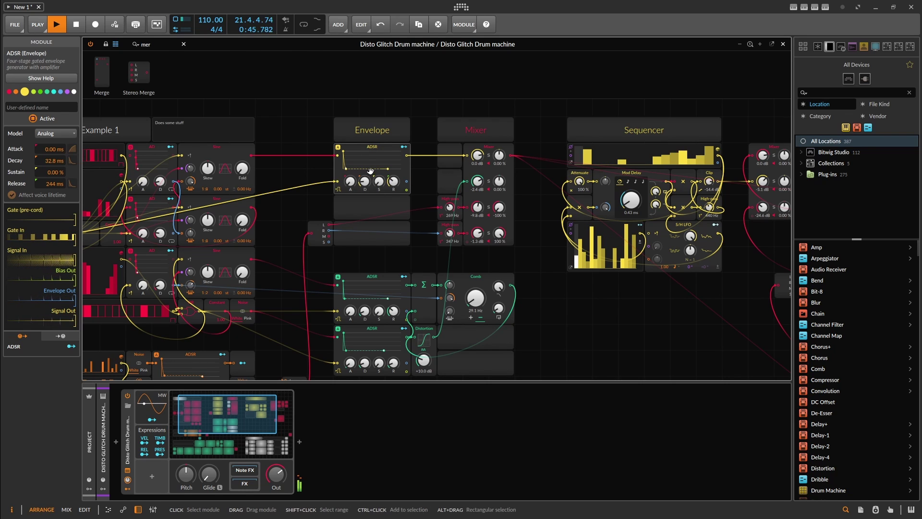
pyautogui.moveTo(364, 181); pyautogui.dragTo(364, 153)
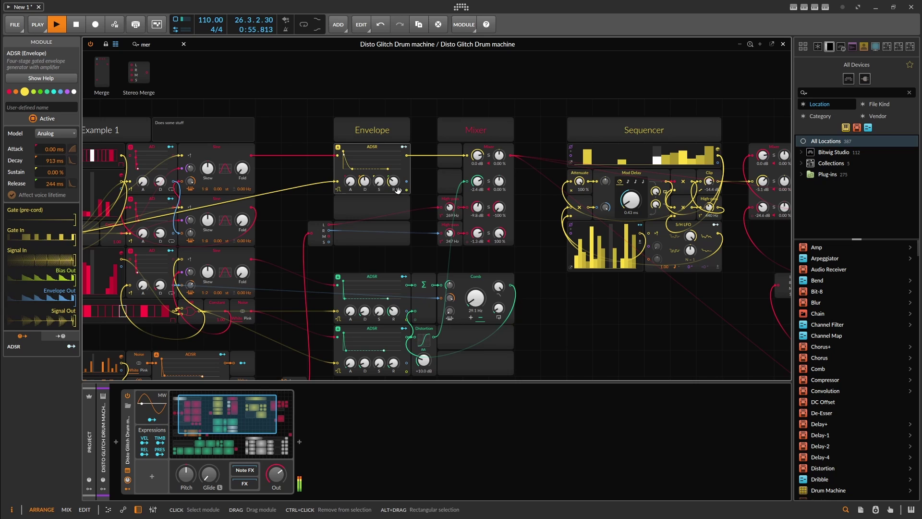
pyautogui.moveTo(364, 181); pyautogui.dragTo(365, 186)
pyautogui.click(553, 332)
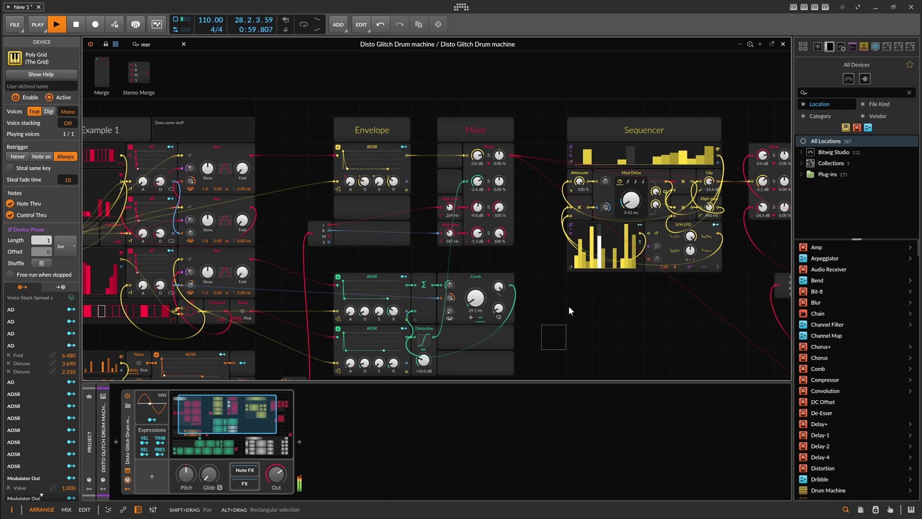
# - Save the Poly Grid preset to the library as Disto Glitch Drum machine, replacing the existing preset, and stop playback
pyautogui.moveTo(560, 304); pyautogui.dragTo(537, 244)
pyautogui.rightClick(127, 442)
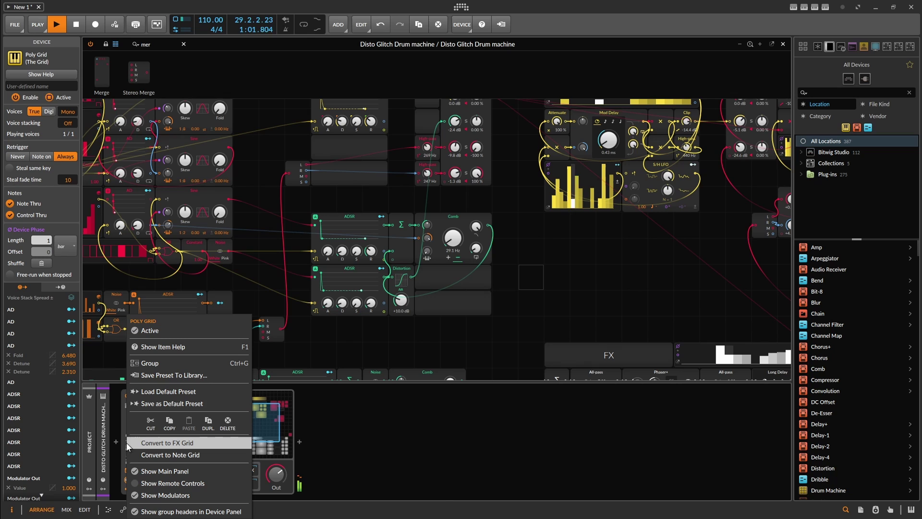
pyautogui.click(189, 377)
pyautogui.click(494, 366)
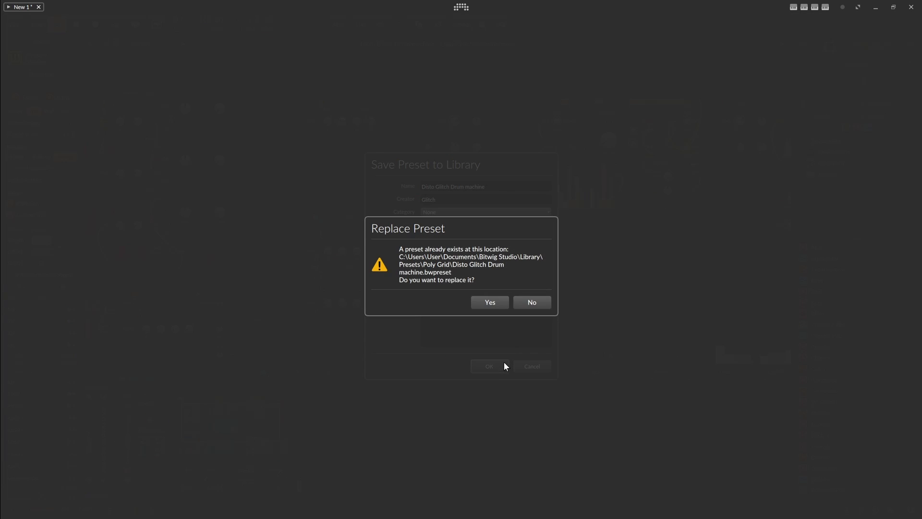
pyautogui.click(487, 297)
pyautogui.moveTo(618, 291); pyautogui.dragTo(504, 281)
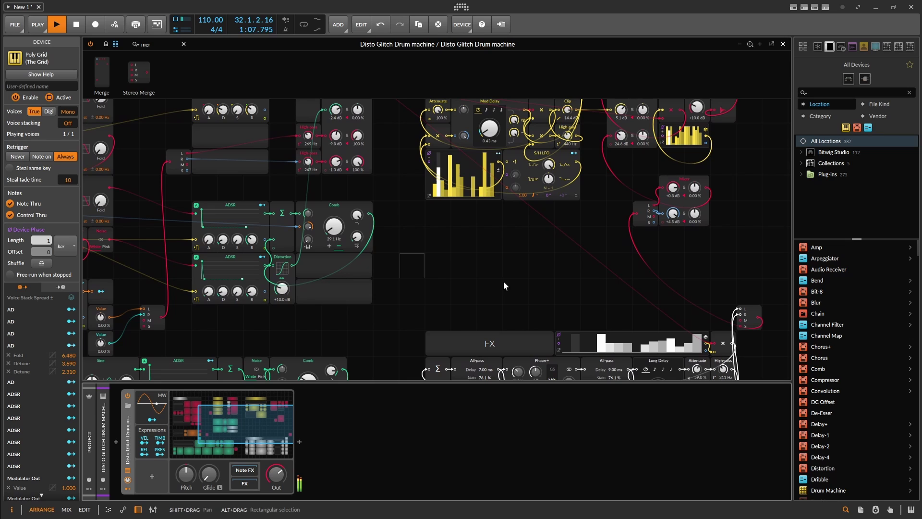
pyautogui.press('space')
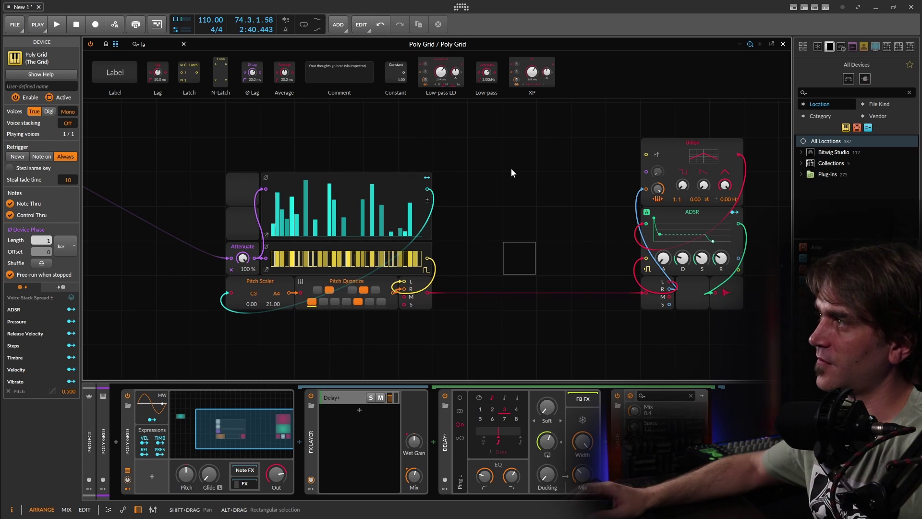
# - Try duplicating the eight-module sequencer block twice below the original, and undo both copies
pyautogui.moveTo(495, 171); pyautogui.dragTo(529, 185)
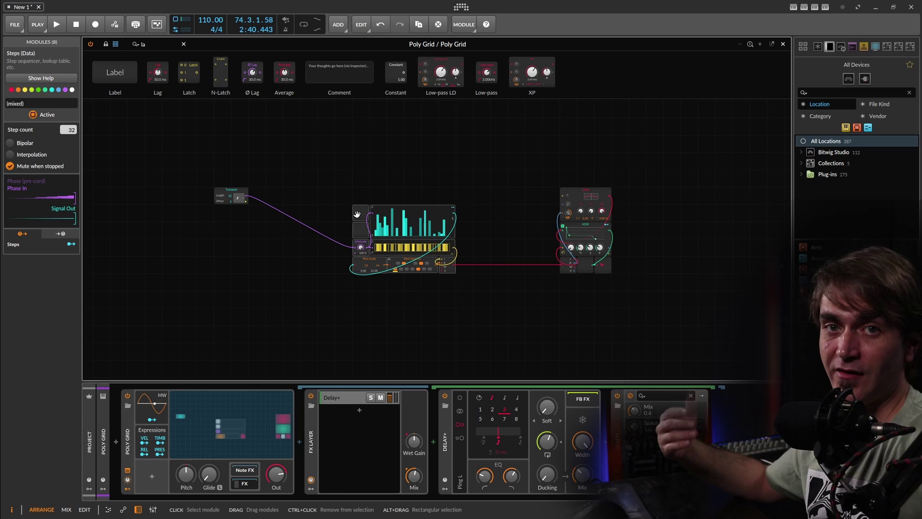
pyautogui.keyDown('ctrl'); pyautogui.moveTo(357, 214); pyautogui.dragTo(305, 318); pyautogui.keyUp('ctrl')
pyautogui.moveTo(469, 322); pyautogui.dragTo(482, 215)
pyautogui.moveTo(333, 215); pyautogui.dragTo(315, 321)
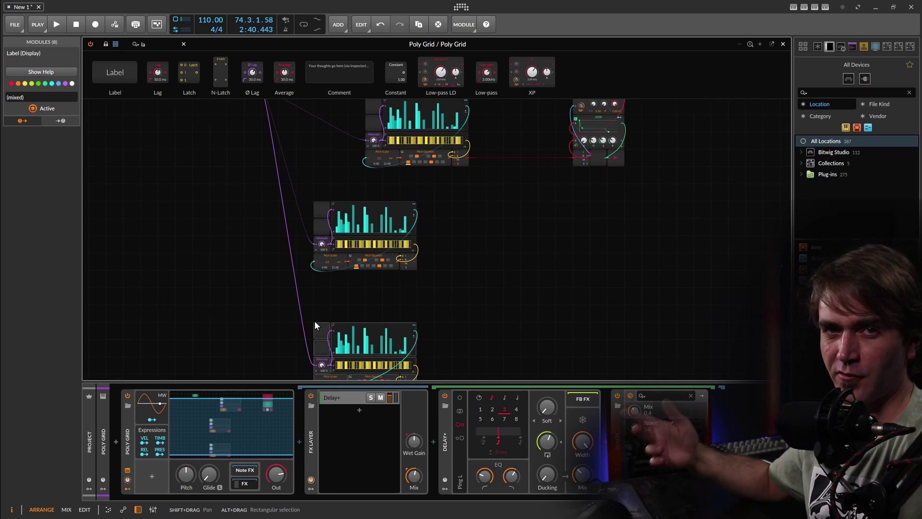
pyautogui.hotkey('ctrl', 'z')
pyautogui.hotkey('ctrl', 'z')
# - Examine how the sequencer block's Attenuate input and Stereo Merge output connect it to the rest of the patch
pyautogui.moveTo(488, 231); pyautogui.dragTo(480, 379)
pyautogui.scroll(3, 454, 318)
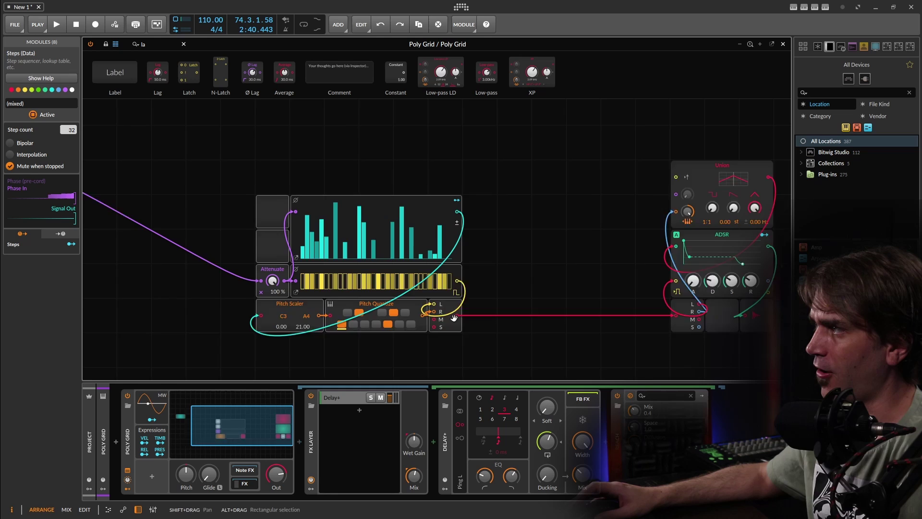
pyautogui.scroll(2, 509, 298)
pyautogui.scroll(-2, 528, 287)
pyautogui.moveTo(532, 287); pyautogui.dragTo(603, 231)
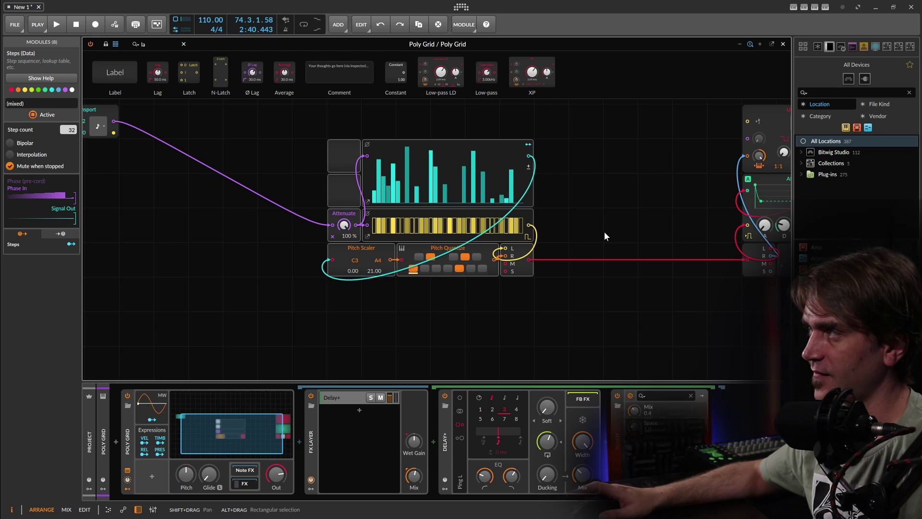
pyautogui.click(586, 203)
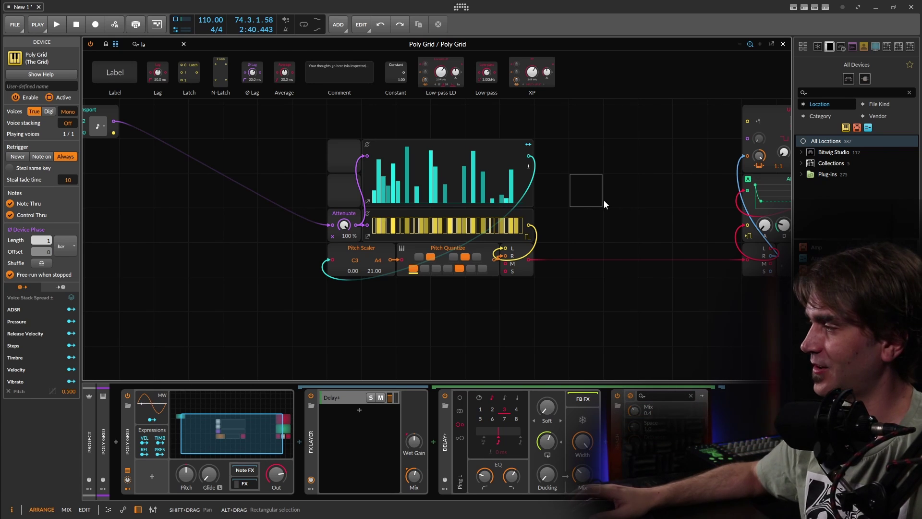
pyautogui.moveTo(607, 183); pyautogui.dragTo(582, 209)
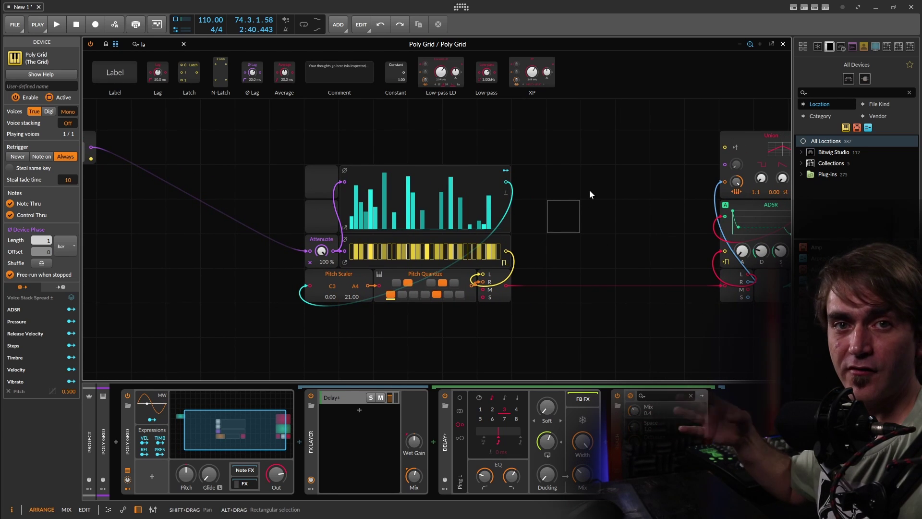
pyautogui.moveTo(590, 193); pyautogui.dragTo(665, 202)
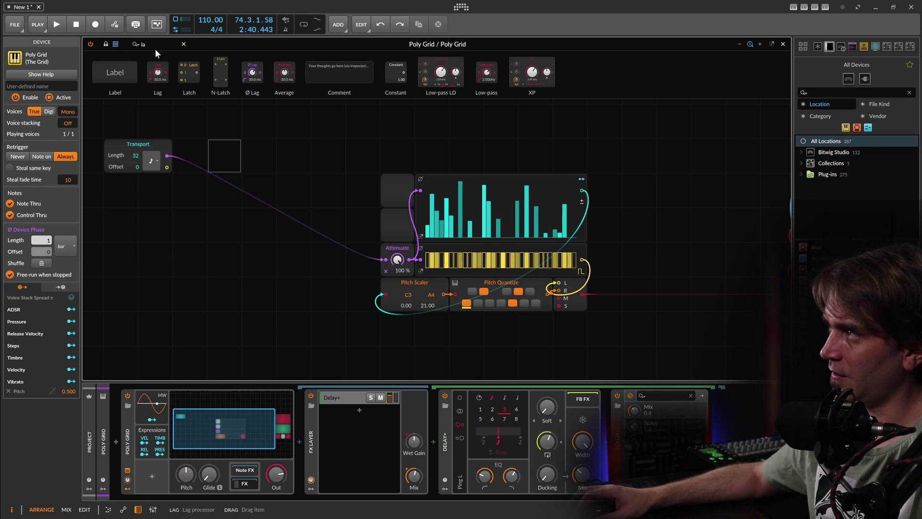
# - Insert a Ø Reverse module between Transport and Attenuate, and compare it with the direct Transport connection during playback
pyautogui.press('BackSpace')
pyautogui.press('BackSpace')
pyautogui.write('rev')
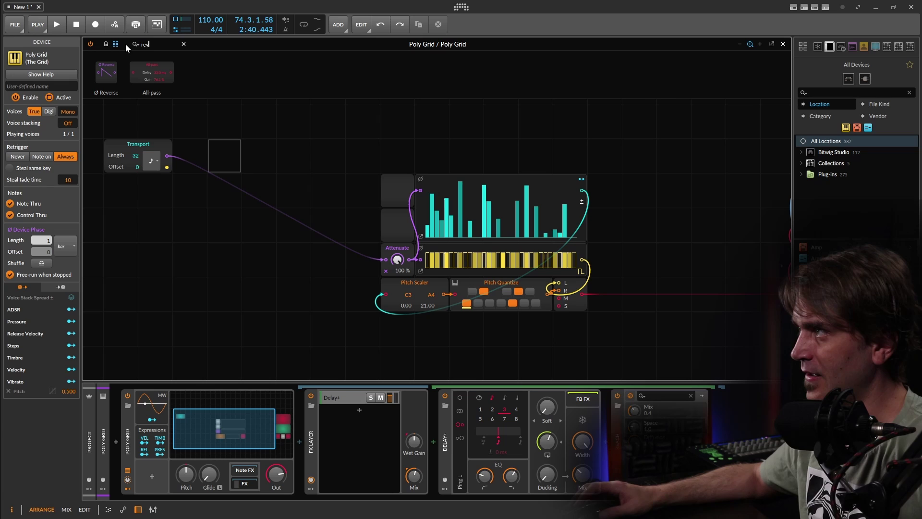
pyautogui.click(184, 44)
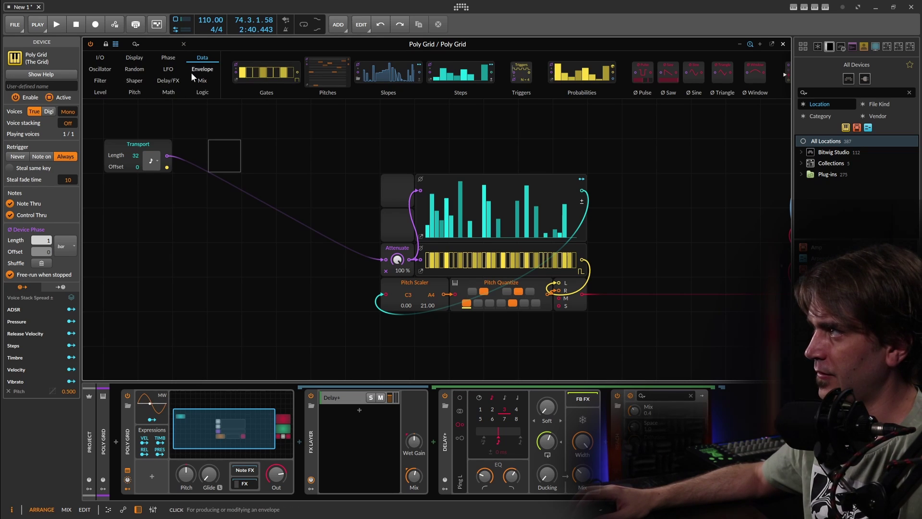
pyautogui.click(168, 57)
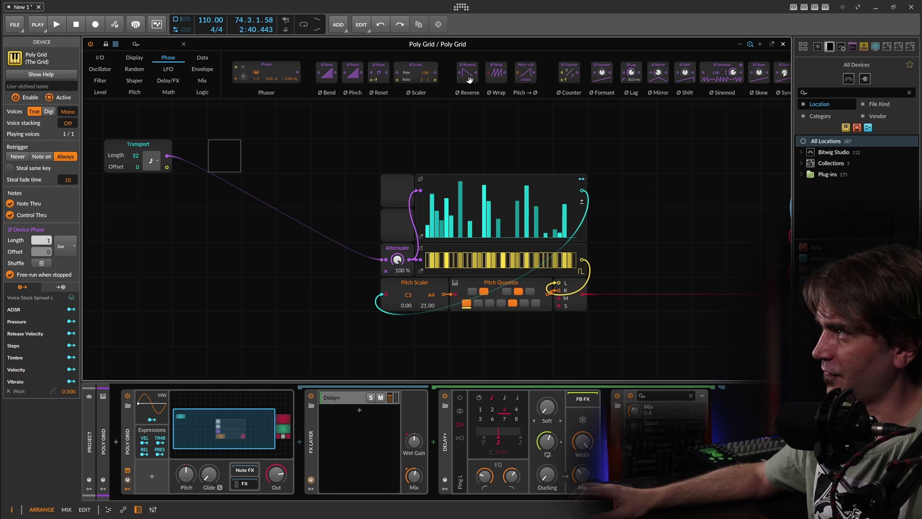
pyautogui.moveTo(470, 80); pyautogui.dragTo(258, 260)
pyautogui.moveTo(167, 156); pyautogui.dragTo(386, 259)
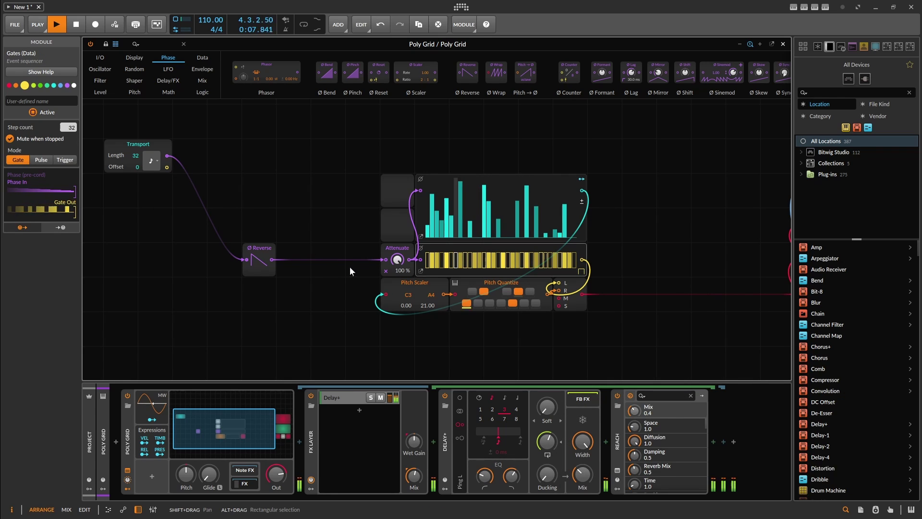
pyautogui.moveTo(167, 156); pyautogui.dragTo(385, 260)
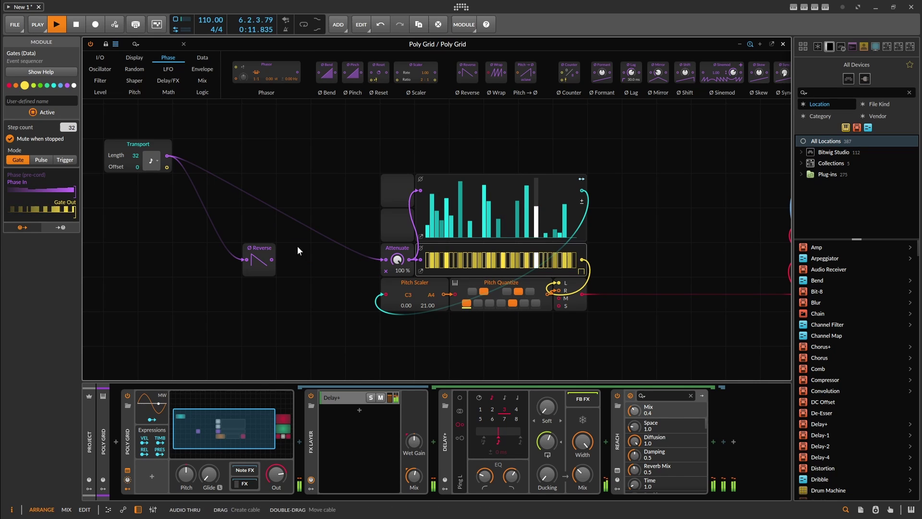
pyautogui.moveTo(272, 260); pyautogui.dragTo(385, 259)
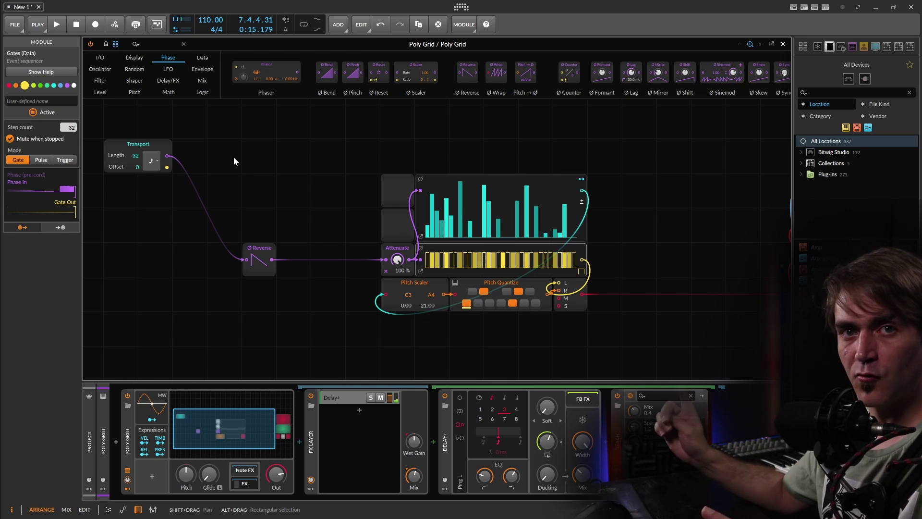
# - Add a Merge module that combines Transport on its first input and Ø Reverse on its second, and feed its output into Attenuate
pyautogui.click(154, 43)
pyautogui.write('mer')
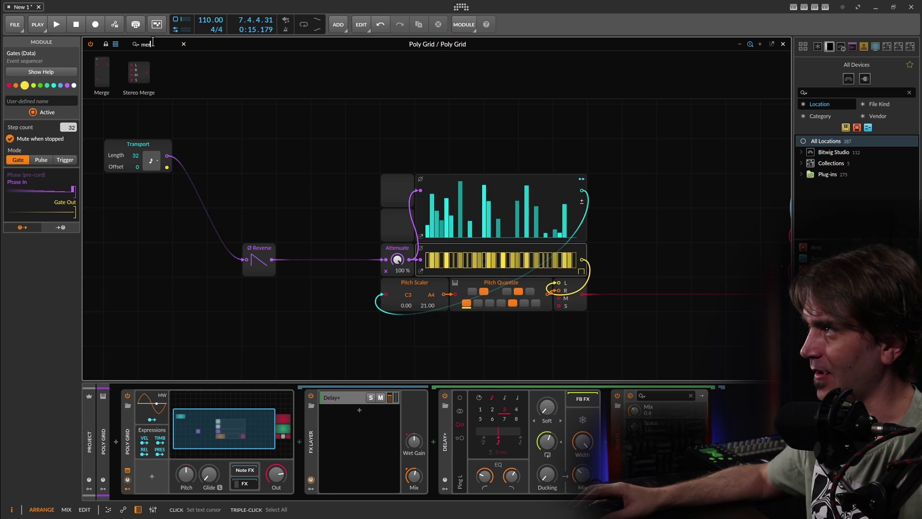
pyautogui.write('g')
pyautogui.moveTo(112, 79); pyautogui.dragTo(329, 173)
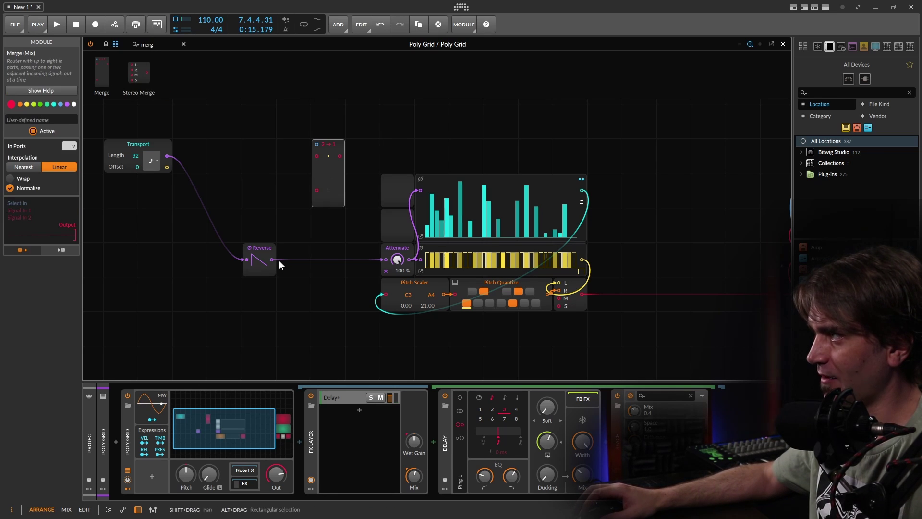
pyautogui.moveTo(271, 259); pyautogui.dragTo(317, 190)
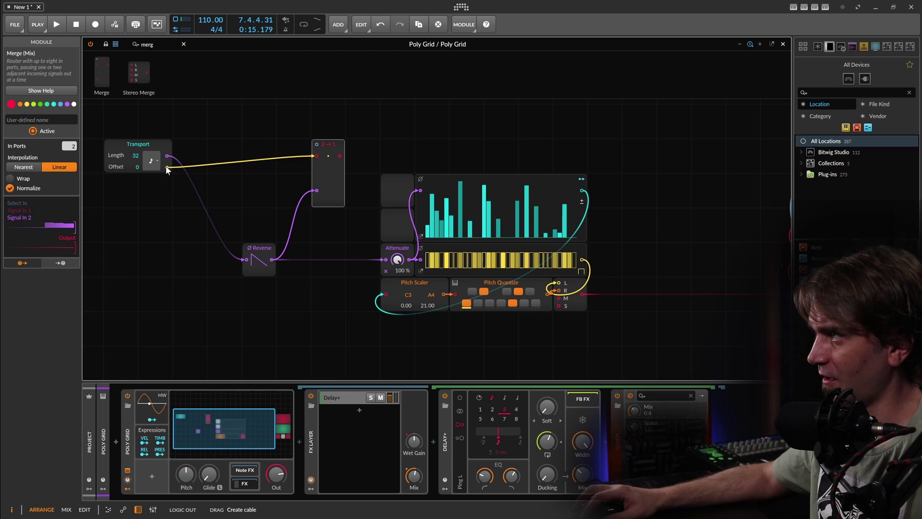
pyautogui.moveTo(166, 169); pyautogui.dragTo(167, 156)
pyautogui.moveTo(340, 156); pyautogui.dragTo(386, 260)
pyautogui.moveTo(328, 172); pyautogui.dragTo(332, 207)
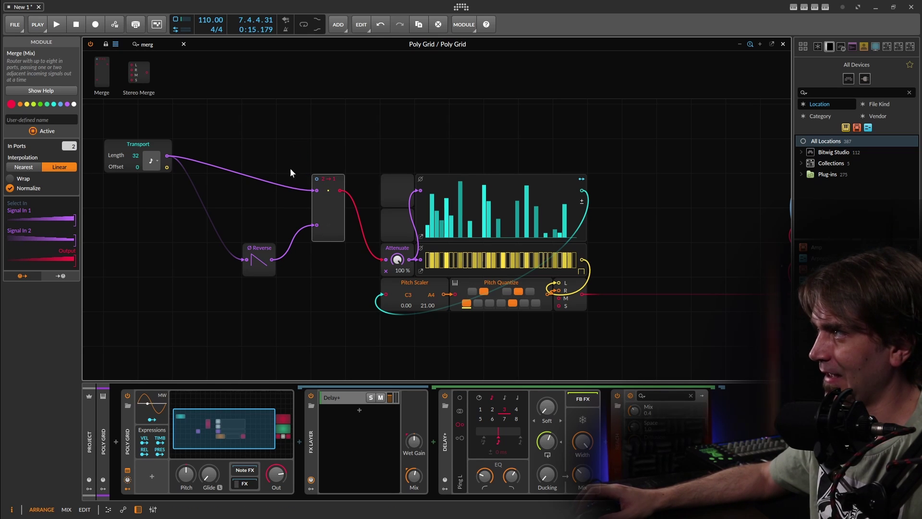
# - Add a Value module driving the Merge selector, and test it at 100 %, 0 % and 80 % during playback
pyautogui.press('BackSpace')
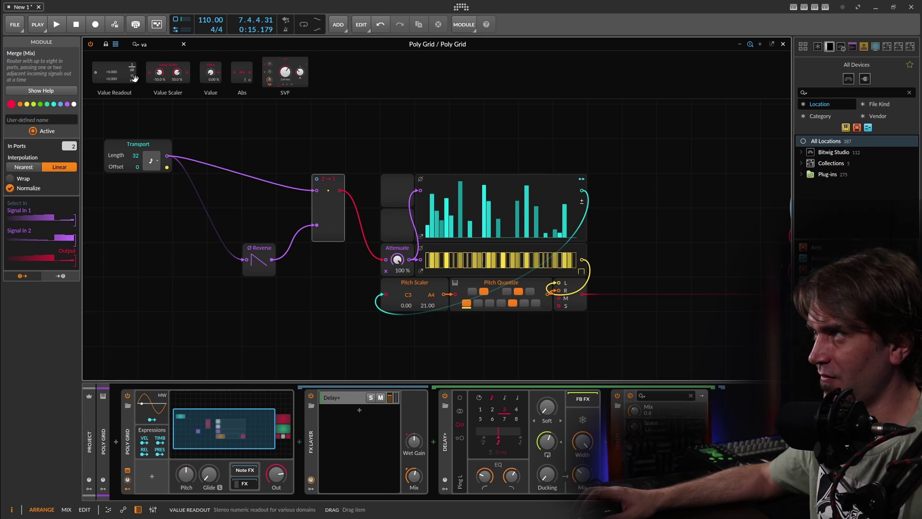
pyautogui.click(269, 160)
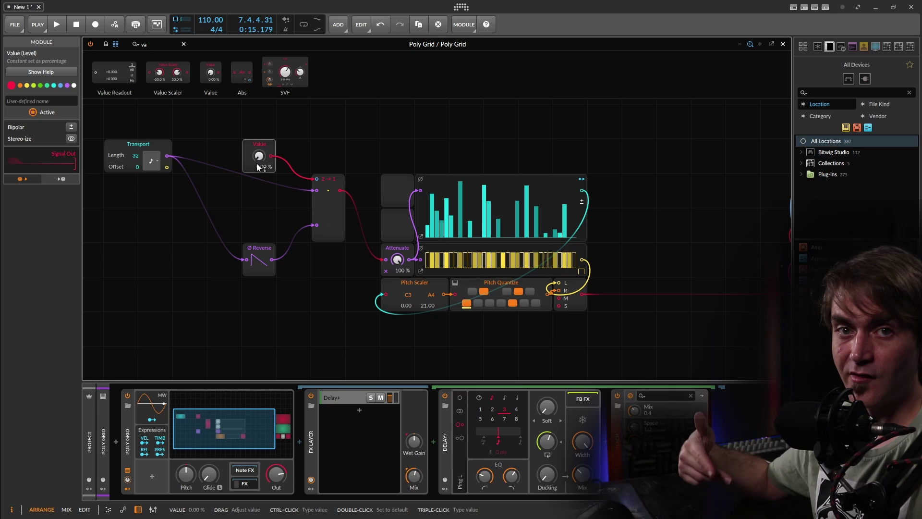
pyautogui.press('space')
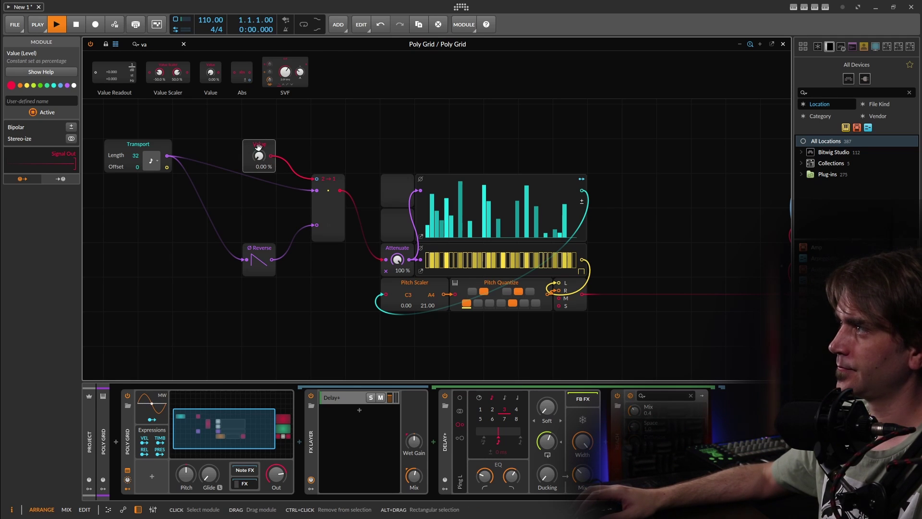
pyautogui.doubleClick(260, 157)
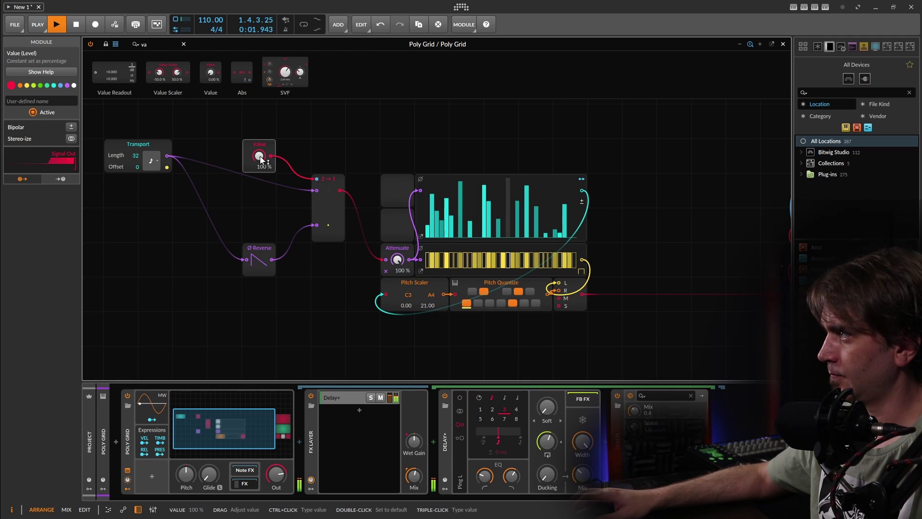
pyautogui.doubleClick(260, 157)
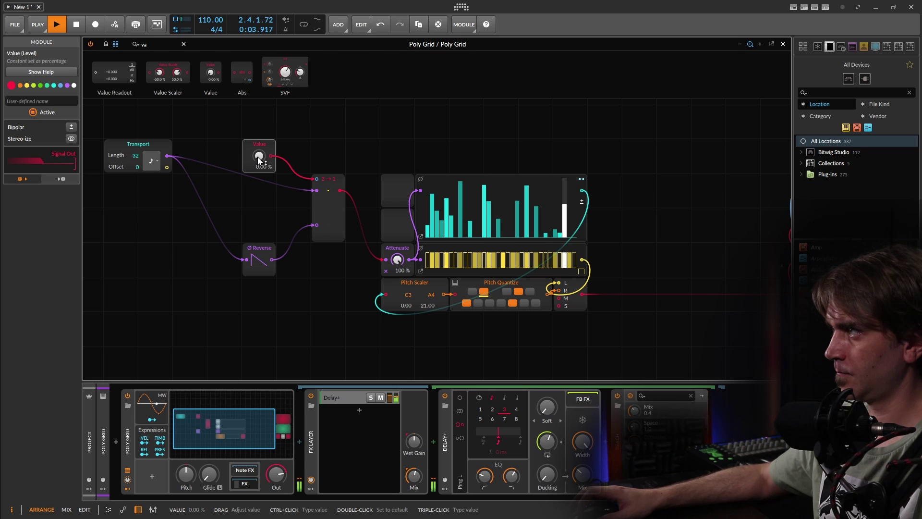
pyautogui.moveTo(257, 157); pyautogui.dragTo(257, 79)
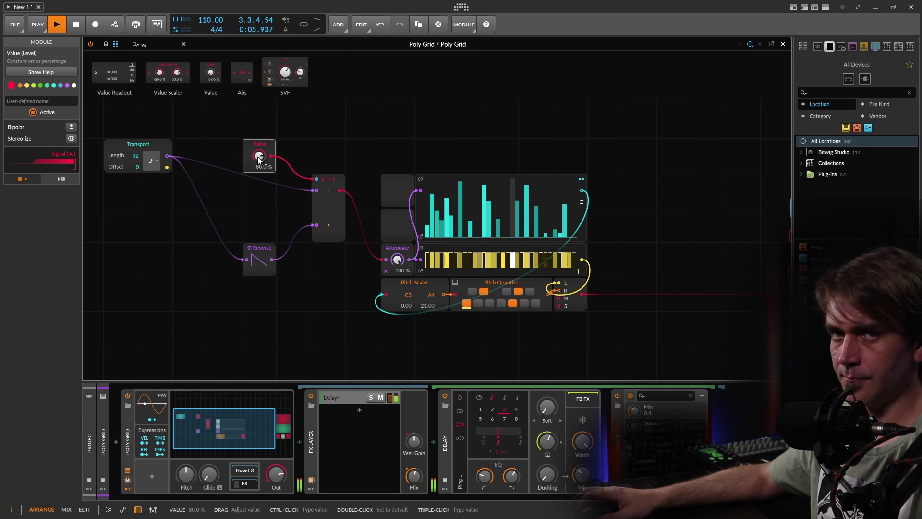
pyautogui.press('space')
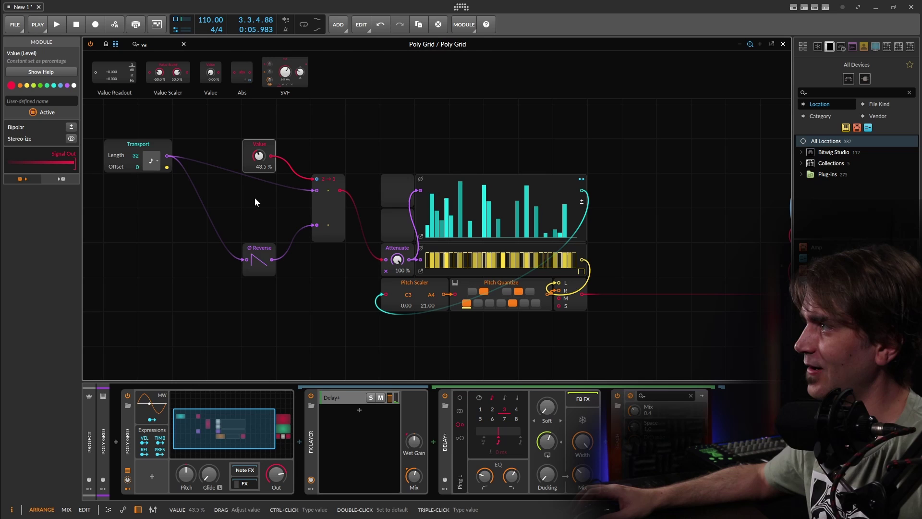
# - Align the Ø Reverse module with Merge's second input and reset the Value module to 0 %
pyautogui.moveTo(258, 248); pyautogui.dragTo(258, 214)
pyautogui.click(261, 144)
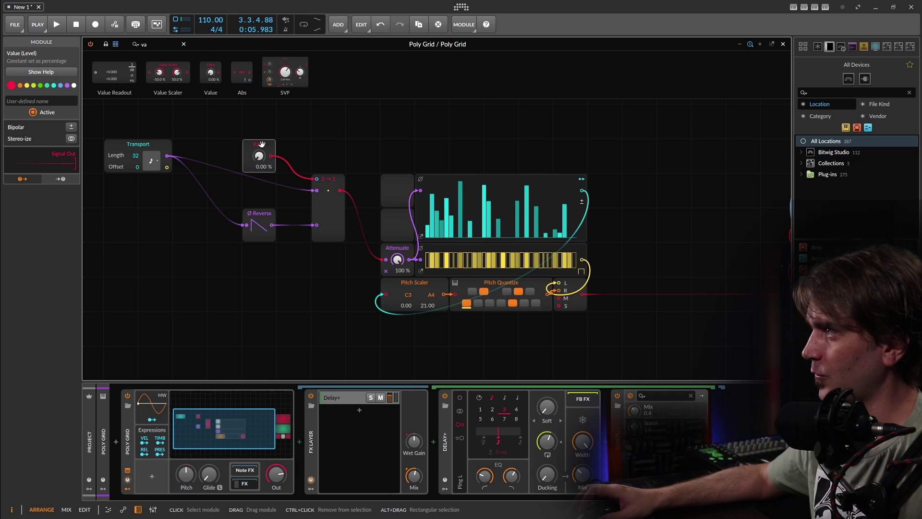
# - Add a Voice Stack modulator to the Poly Grid and set its voice stacking to 2
pyautogui.click(152, 478)
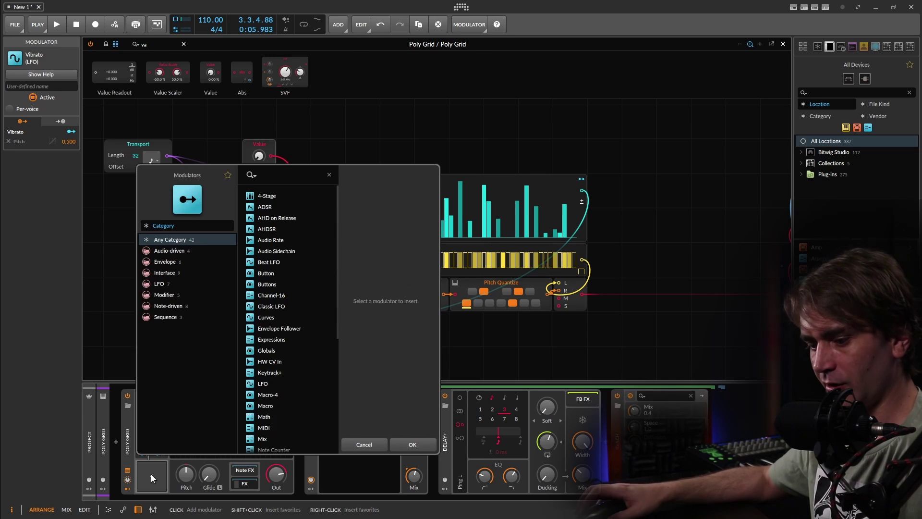
pyautogui.write('vol')
pyautogui.write('i')
pyautogui.click(275, 195)
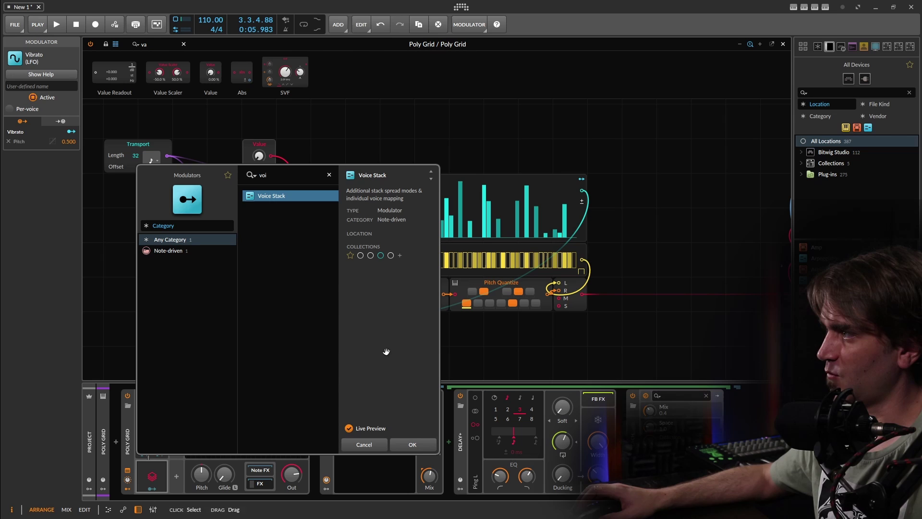
pyautogui.click(418, 446)
pyautogui.click(130, 444)
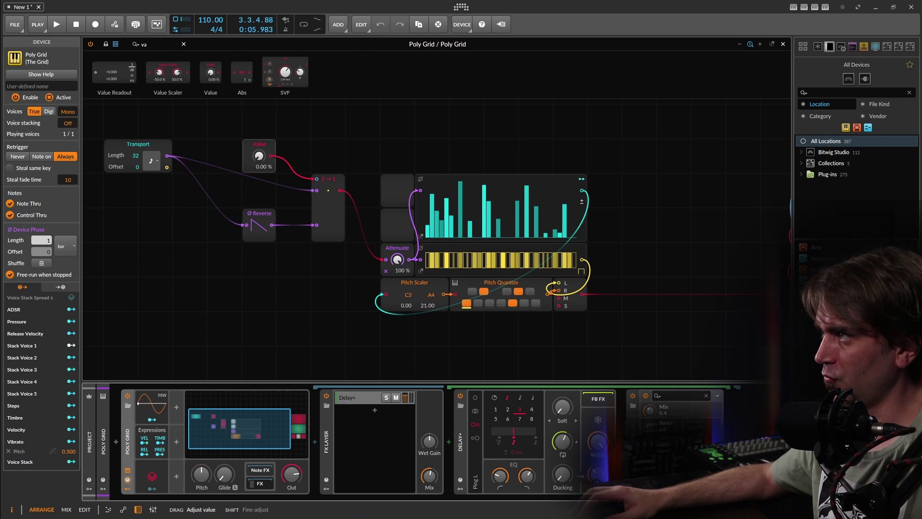
pyautogui.moveTo(68, 123); pyautogui.dragTo(68, 112)
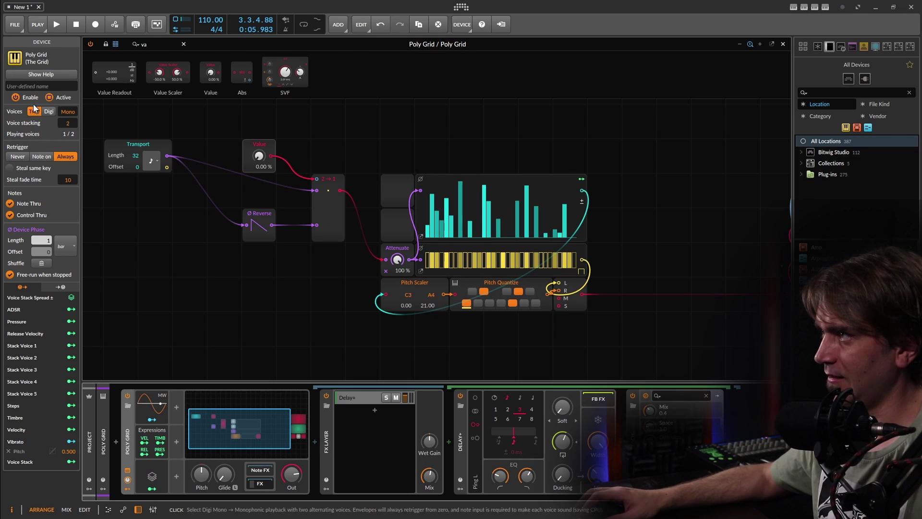
# - Assign the Voice Stack modulator to the Value knob with a modulation amount of 1.000
pyautogui.click(153, 490)
pyautogui.moveTo(262, 157); pyautogui.dragTo(263, 159)
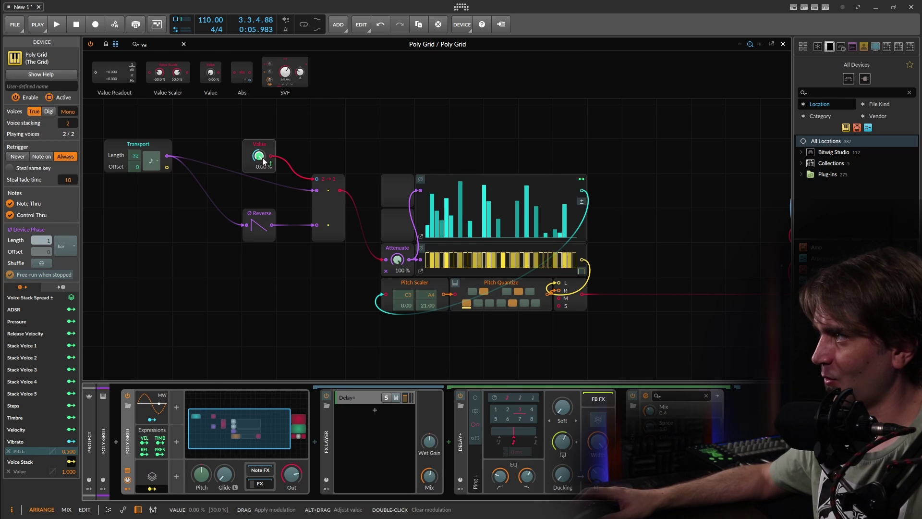
pyautogui.click(153, 489)
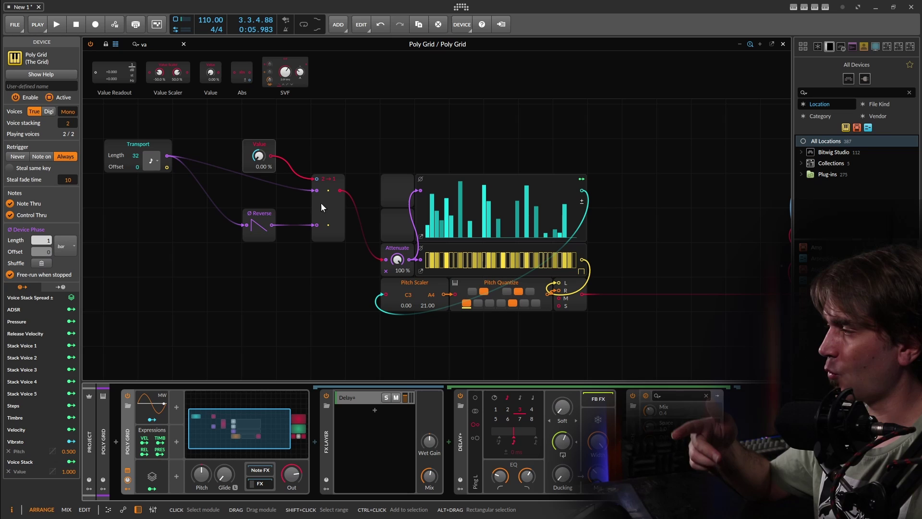
# - Play the patch and examine how the two stacked voices run through the sequencer block and drive the oscillator and ADSR
pyautogui.press('space')
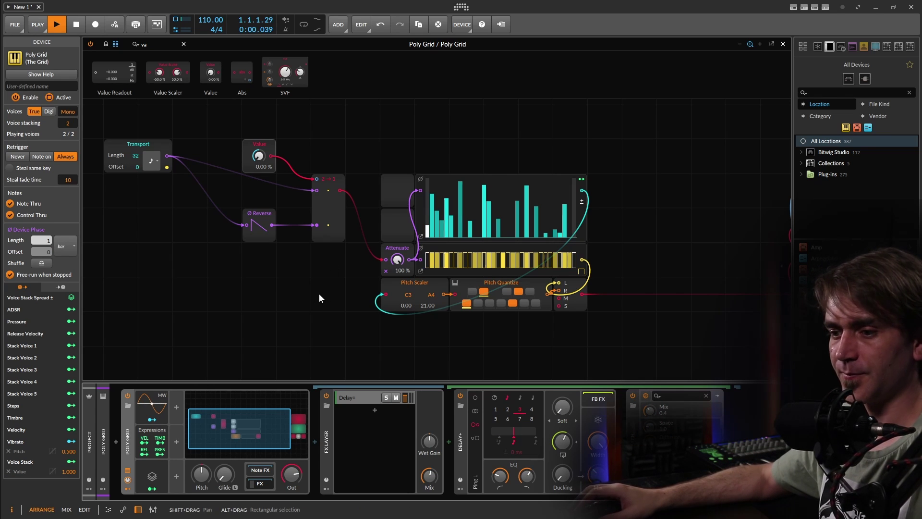
pyautogui.moveTo(584, 356); pyautogui.dragTo(451, 332)
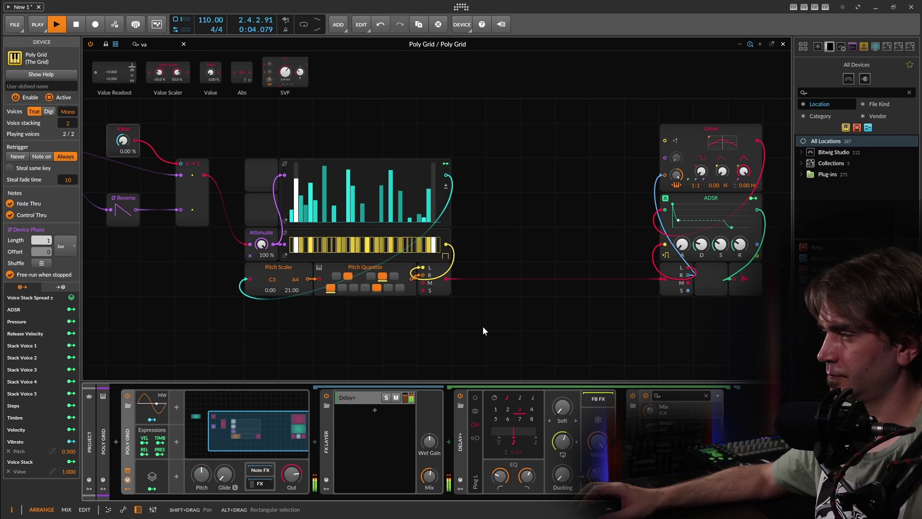
pyautogui.moveTo(510, 317)
pyautogui.mouseDown()
pyautogui.moveTo(463, 324)
pyautogui.moveTo(430, 310)
pyautogui.moveTo(513, 317)
pyautogui.mouseUp()
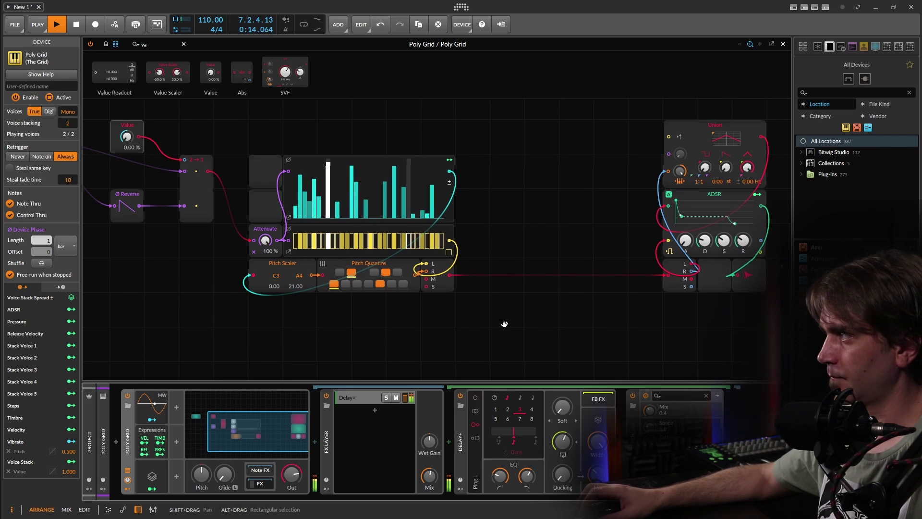
pyautogui.moveTo(505, 321); pyautogui.dragTo(469, 327)
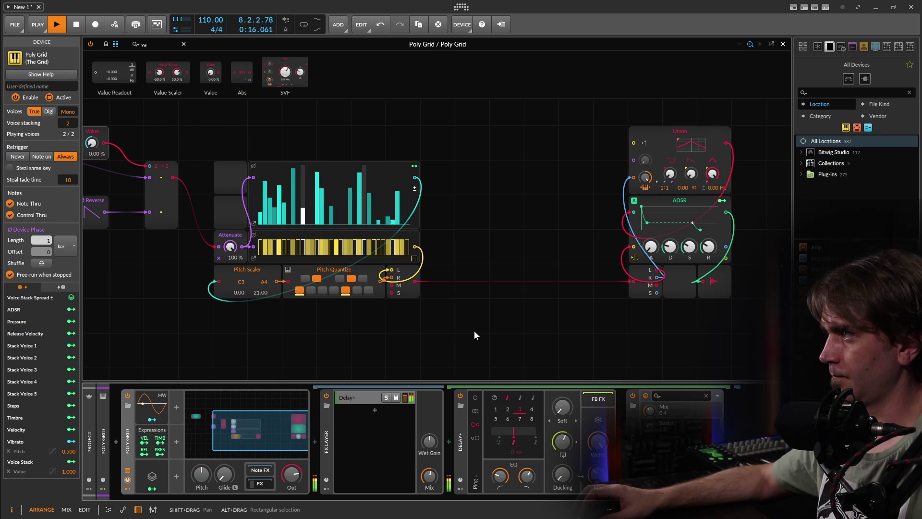
pyautogui.moveTo(476, 319); pyautogui.dragTo(505, 320)
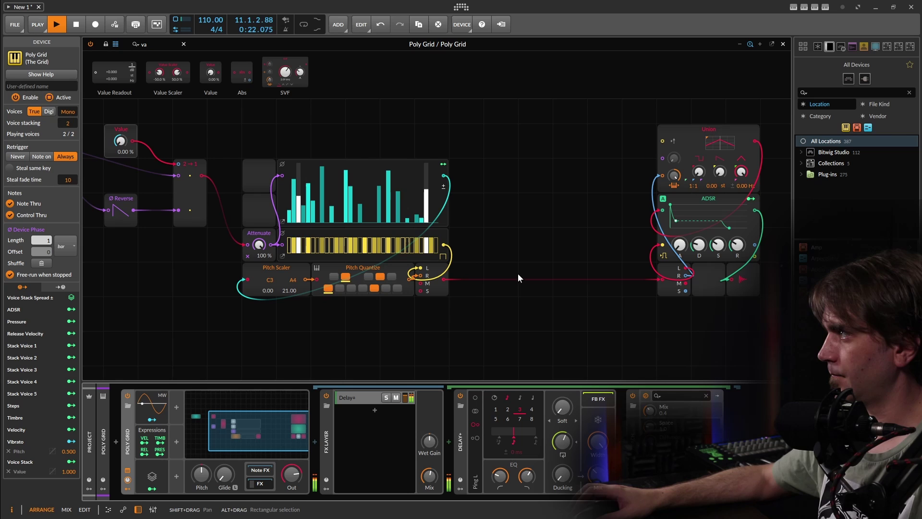
pyautogui.click(487, 251)
pyautogui.press('space')
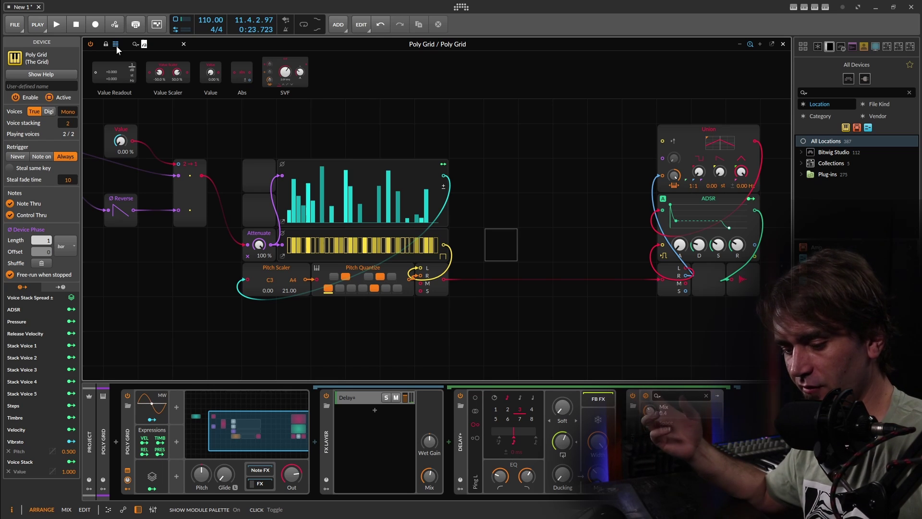
# - Add a Dice module feeding a two-output Split module, with a Modulator Out on each output
pyautogui.write('di')
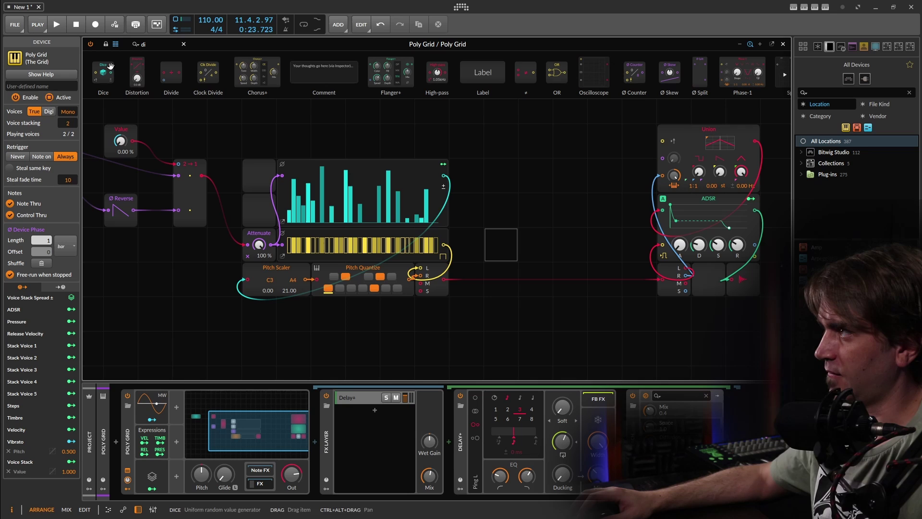
pyautogui.moveTo(110, 65); pyautogui.dragTo(502, 243)
pyautogui.write('split')
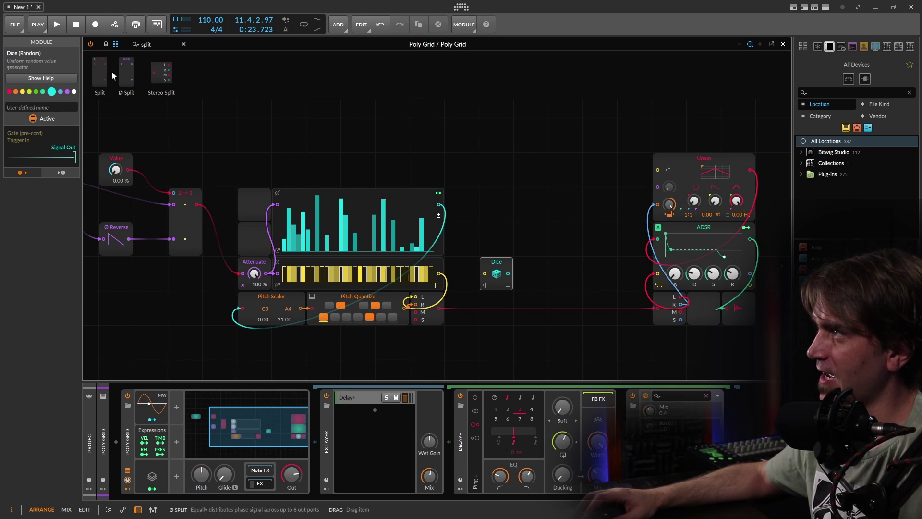
pyautogui.moveTo(99, 73); pyautogui.dragTo(625, 189)
pyautogui.tripleClick(163, 42)
pyautogui.write('modul')
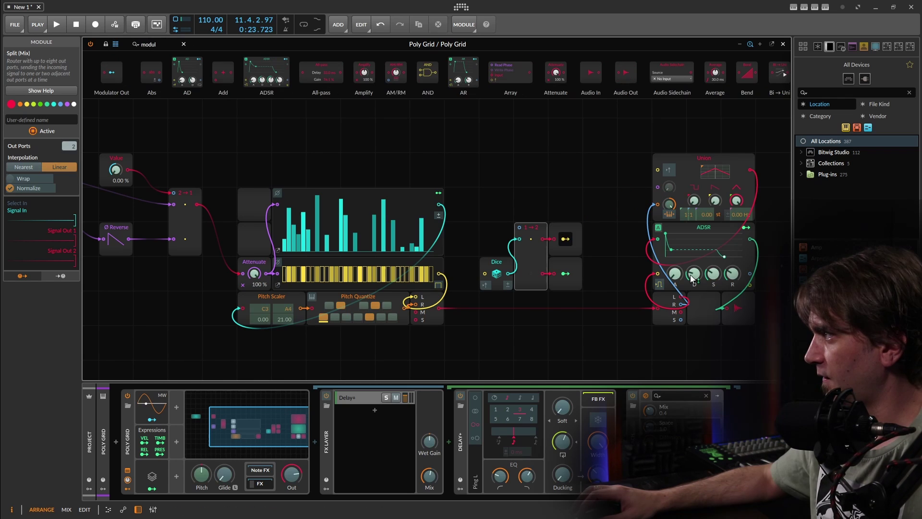
# - Map the two Modulator Outs to the ADSR's Decay and Attack, and route the Value module, moved above the sequencer, into Split's selector
pyautogui.moveTo(692, 279); pyautogui.dragTo(692, 276)
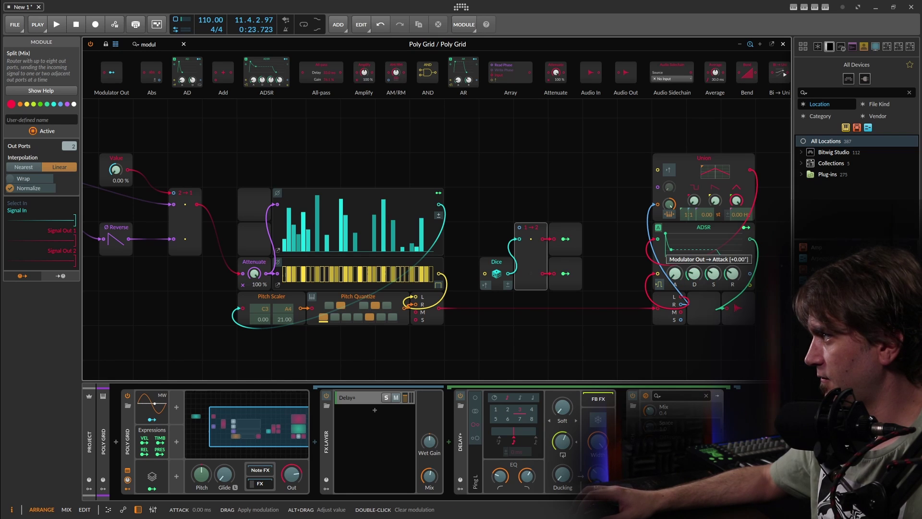
pyautogui.moveTo(675, 273); pyautogui.dragTo(674, 272)
pyautogui.click(497, 264)
pyautogui.moveTo(519, 227); pyautogui.dragTo(402, 156)
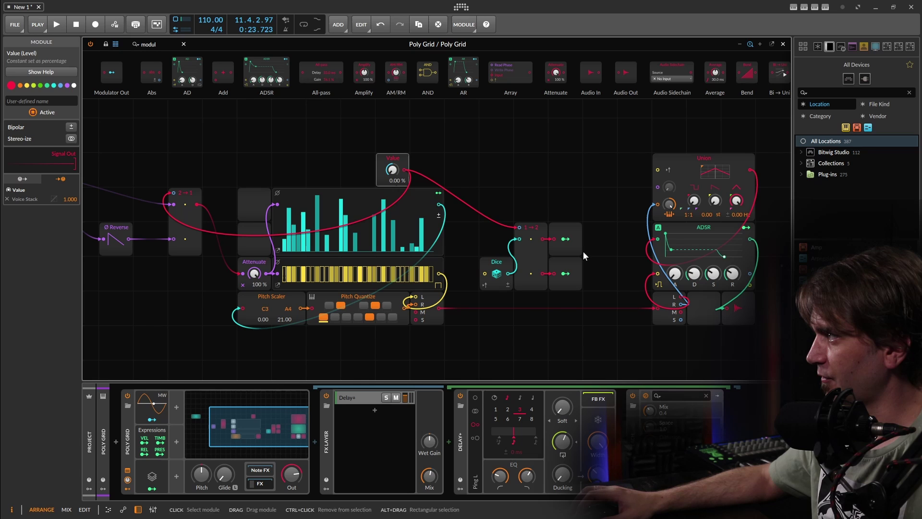
# - Play the patch and connect the Gates module's output to the Dice module's trigger input
pyautogui.click(492, 260)
pyautogui.click(541, 204)
pyautogui.click(563, 229)
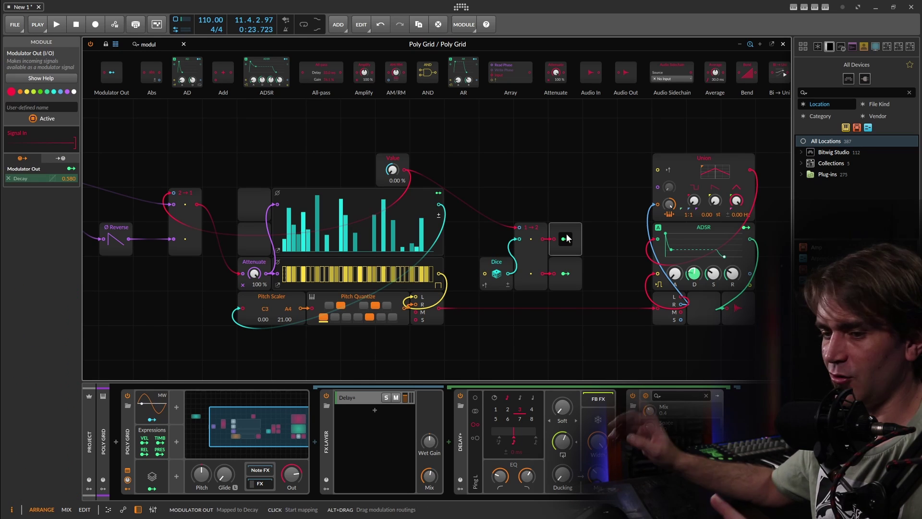
pyautogui.click(582, 179)
pyautogui.press('space')
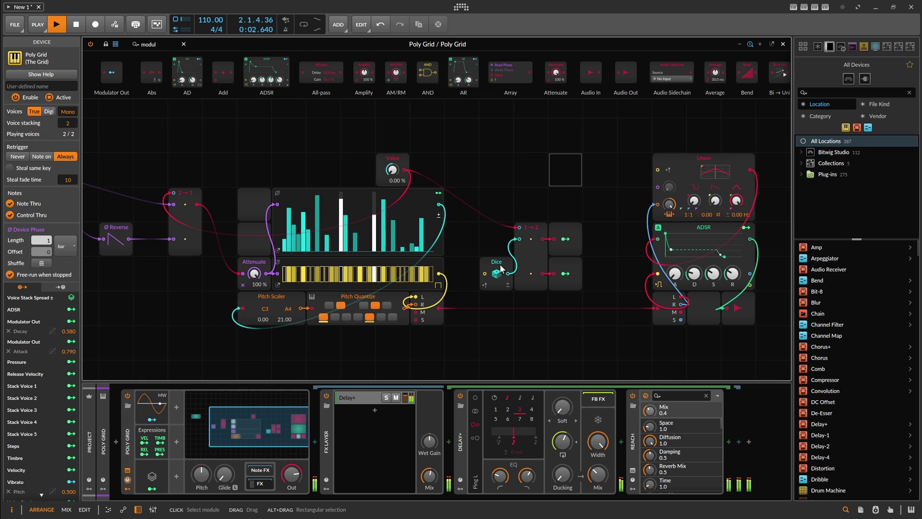
pyautogui.moveTo(485, 274); pyautogui.dragTo(439, 273)
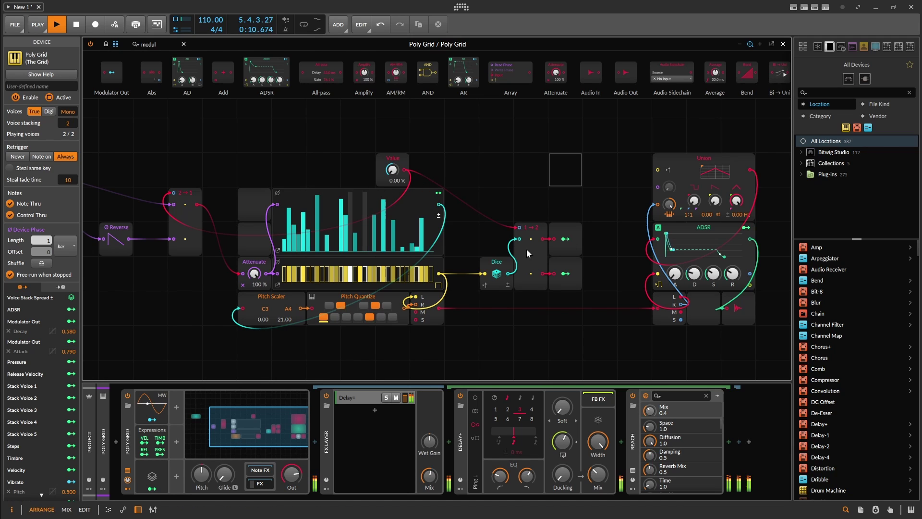
# - Raise the Modulator Out amounts to 0.900 on the ADSR's Decay and 1.120 on its Attack
pyautogui.moveTo(677, 276); pyautogui.dragTo(694, 259)
pyautogui.click(566, 274)
pyautogui.click(565, 238)
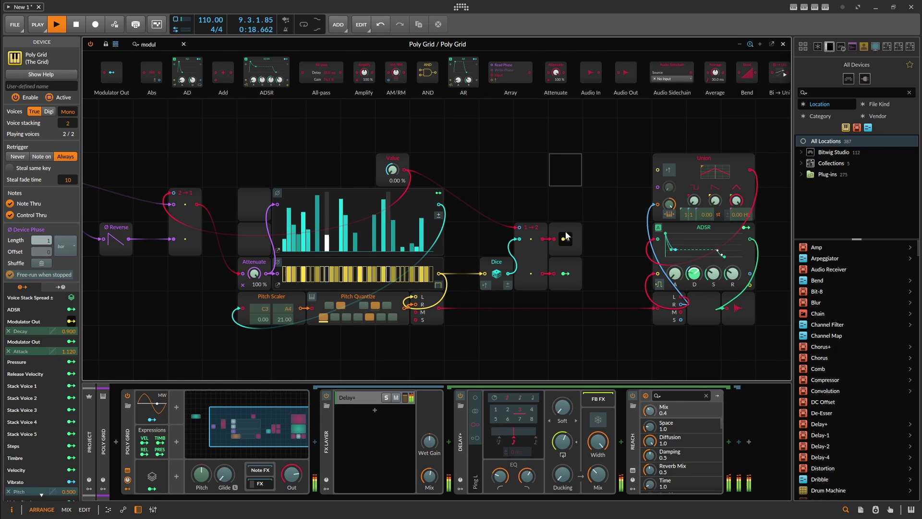
pyautogui.click(566, 238)
# - Stop playback and insert an Octaver module set to 0 ahead of the Union oscillator's pitch input
pyautogui.press('-')
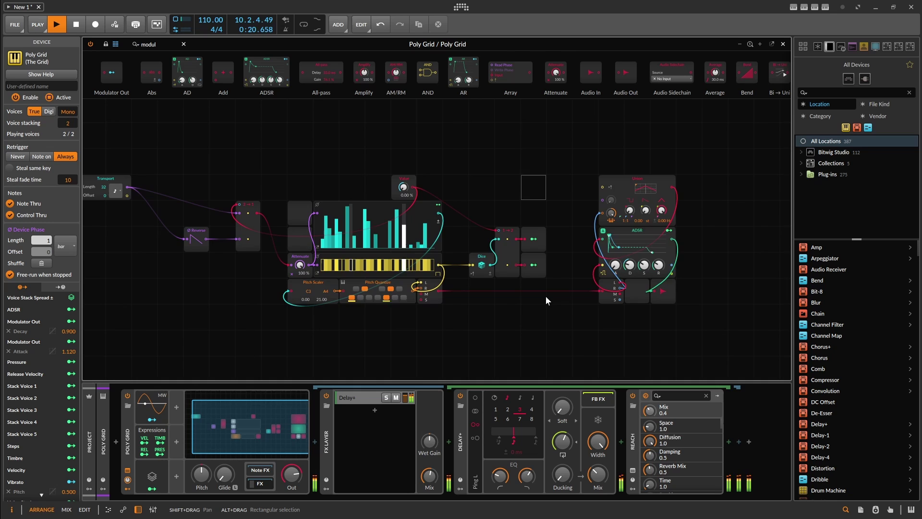
pyautogui.press('+')
pyautogui.press('+')
pyautogui.scroll(-3, 552, 298)
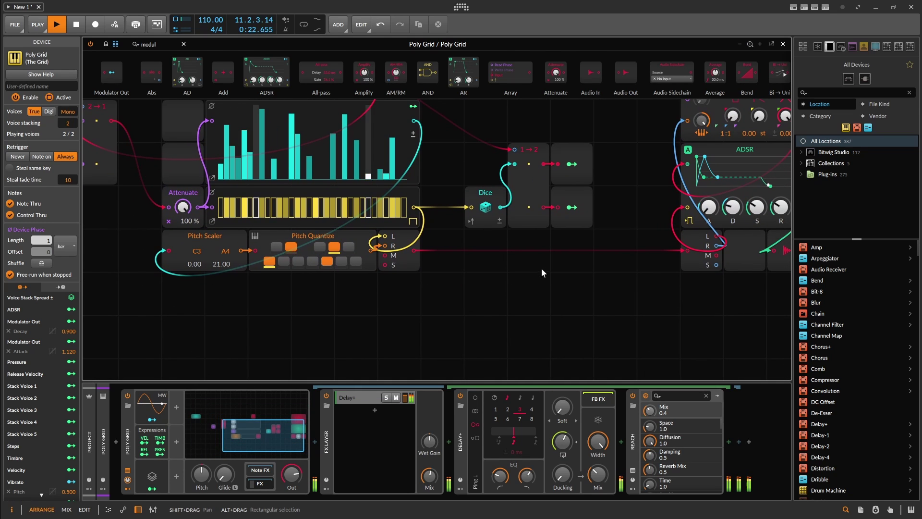
pyautogui.press('space')
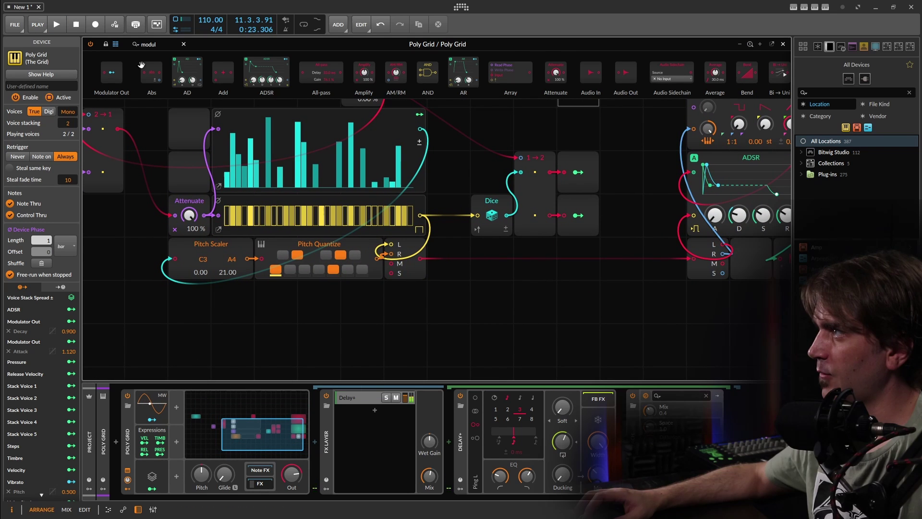
pyautogui.moveTo(165, 46); pyautogui.dragTo(66, 45)
pyautogui.write('octa')
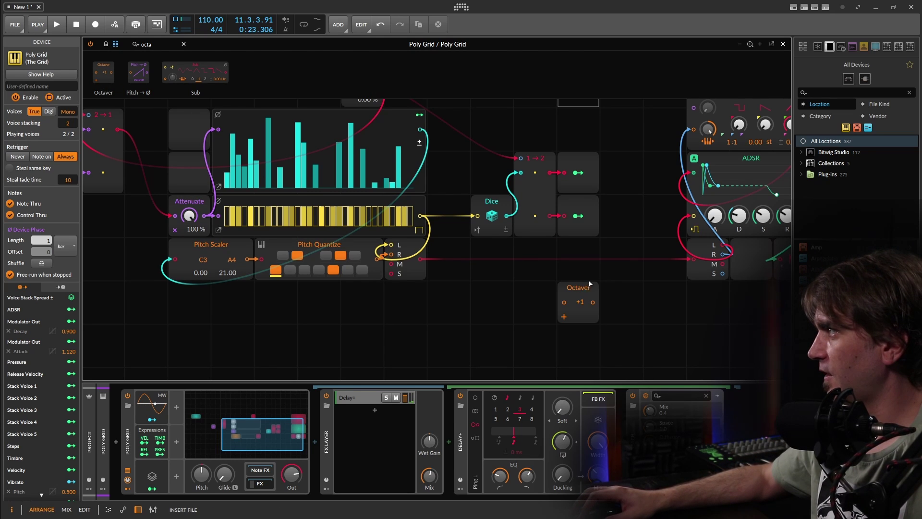
pyautogui.moveTo(692, 155); pyautogui.dragTo(668, 142)
# - Map the Voice Stack modulator to the Octaver's octave value while the patch plays
pyautogui.click(151, 489)
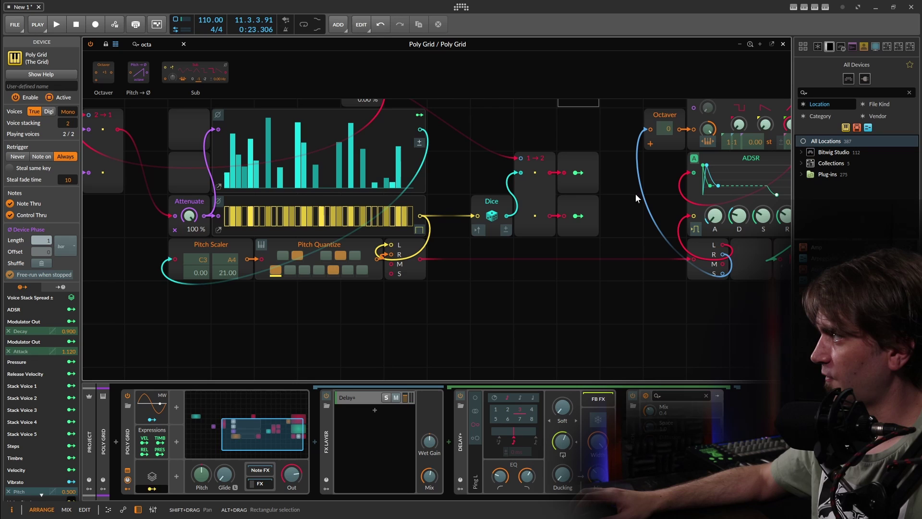
pyautogui.press('space')
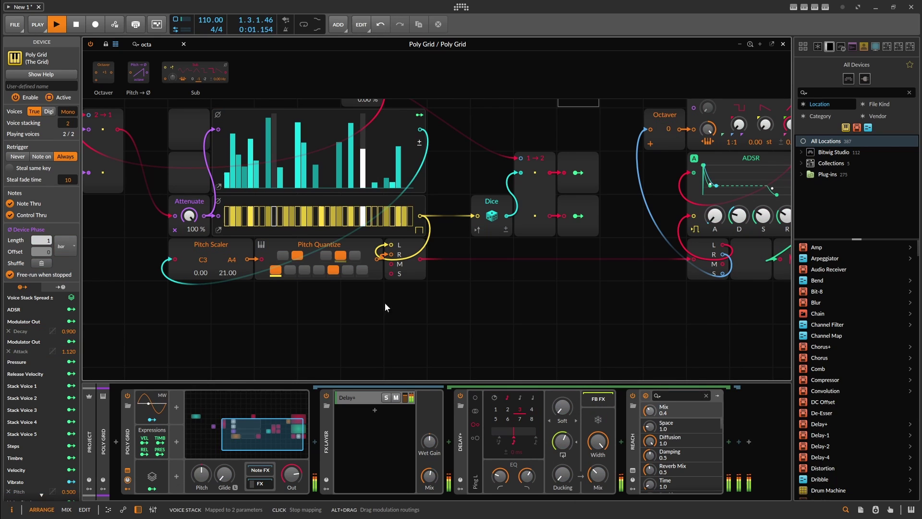
pyautogui.click(151, 488)
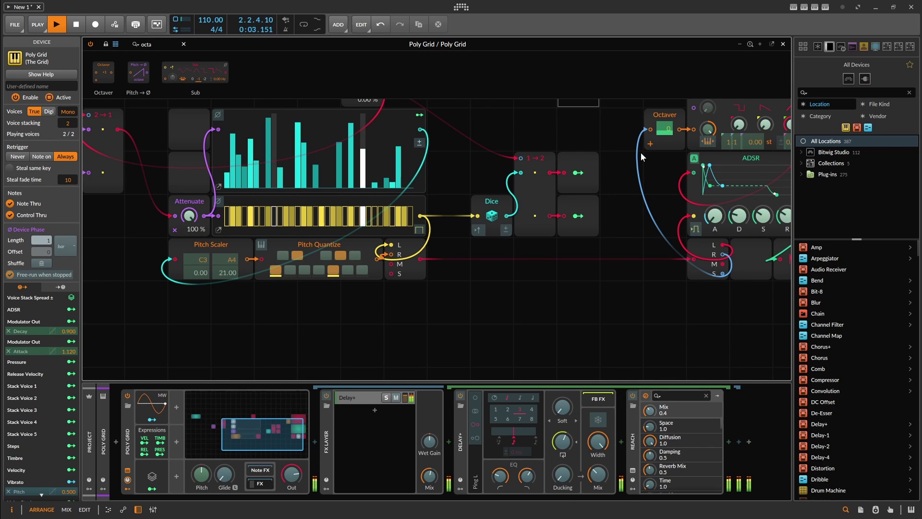
pyautogui.moveTo(667, 129)
pyautogui.mouseDown()
pyautogui.moveTo(667, 115)
pyautogui.moveTo(665, 125)
pyautogui.mouseUp()
pyautogui.click(152, 489)
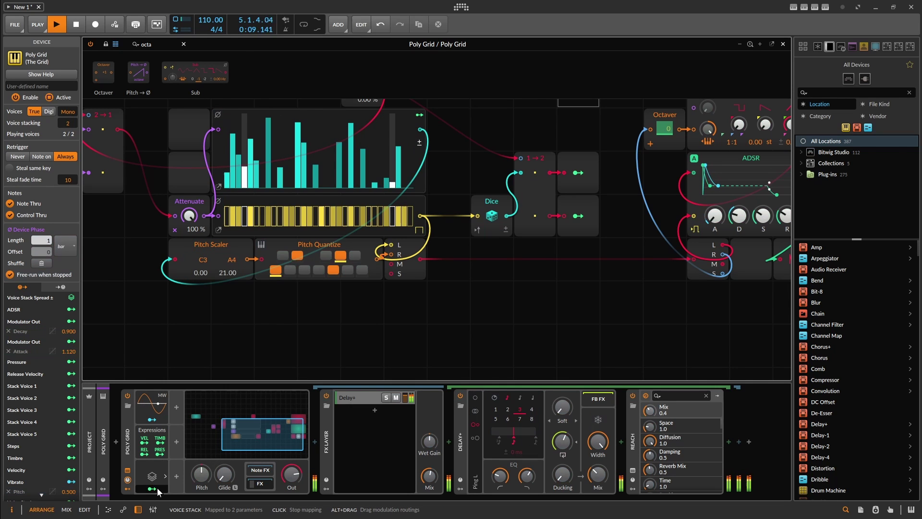
# - Stop playback and replace the 32-step Gates module with a Probabilities module
pyautogui.moveTo(616, 280); pyautogui.dragTo(642, 332)
pyautogui.scroll(-2, 563, 280)
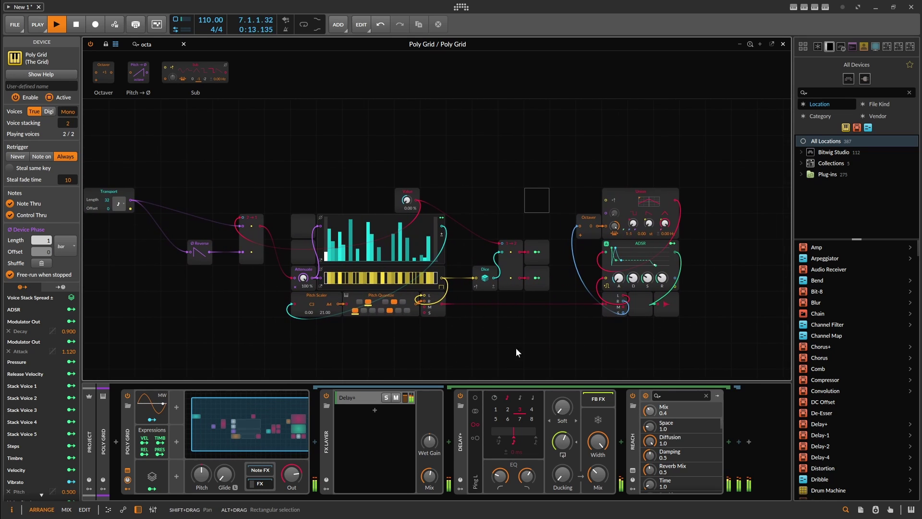
pyautogui.moveTo(515, 347); pyautogui.dragTo(613, 332)
pyautogui.press('space')
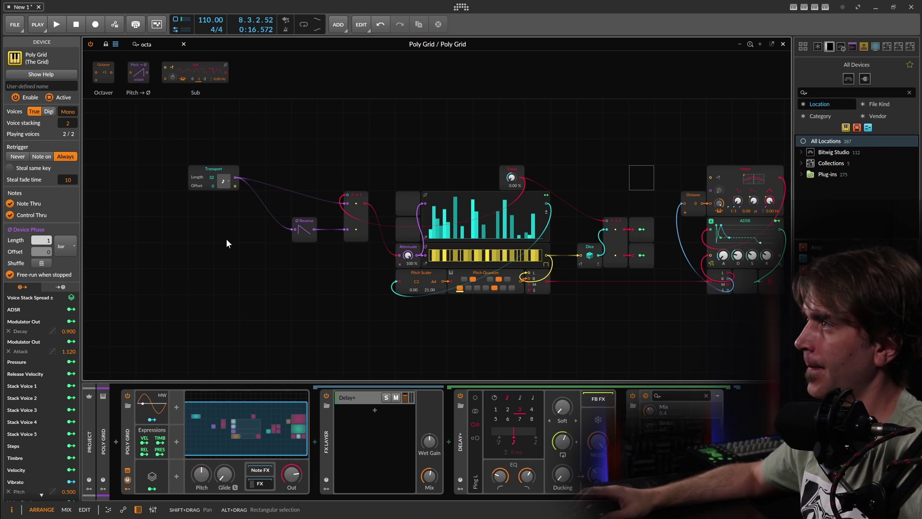
pyautogui.moveTo(286, 260); pyautogui.dragTo(274, 267)
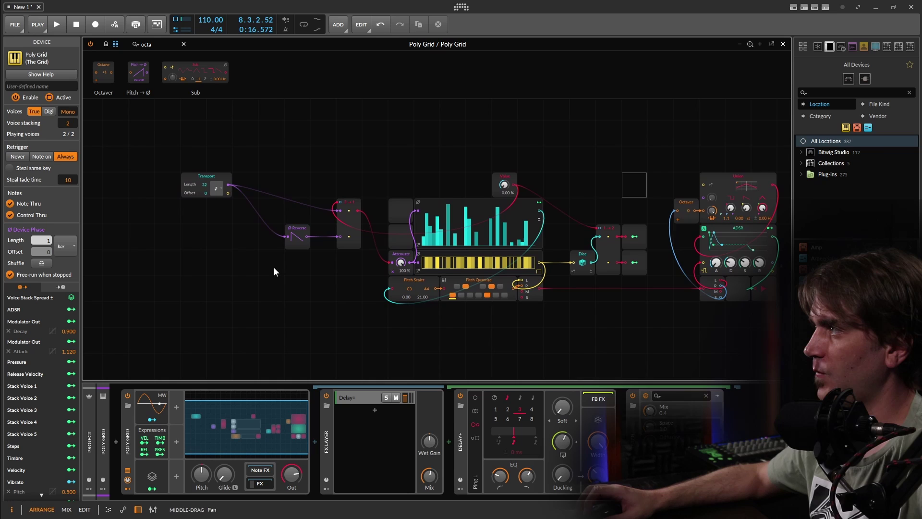
pyautogui.press('+')
pyautogui.rightClick(456, 267)
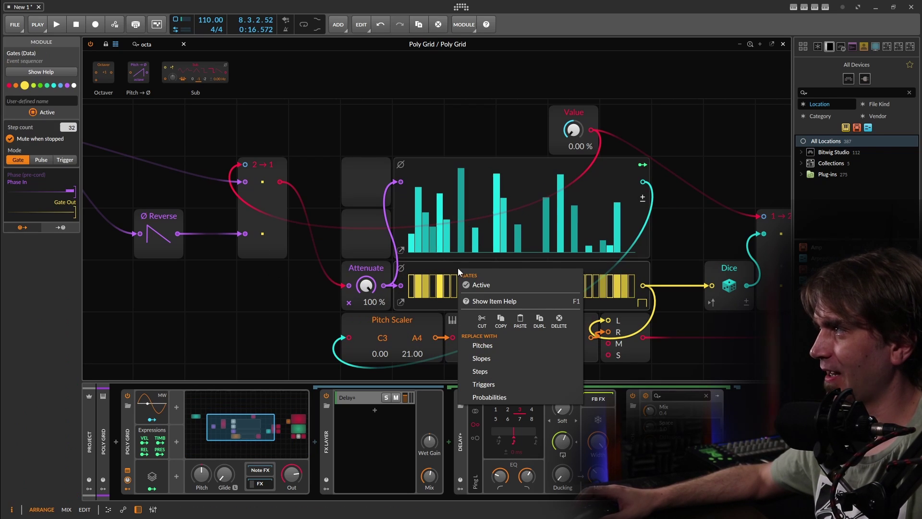
pyautogui.click(500, 399)
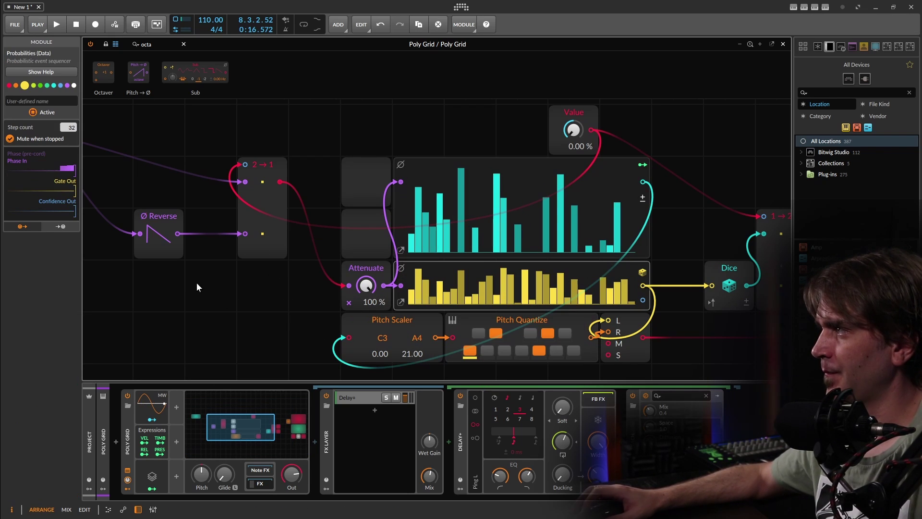
# - Set the Transport module's timebase to 8th
pyautogui.press('-')
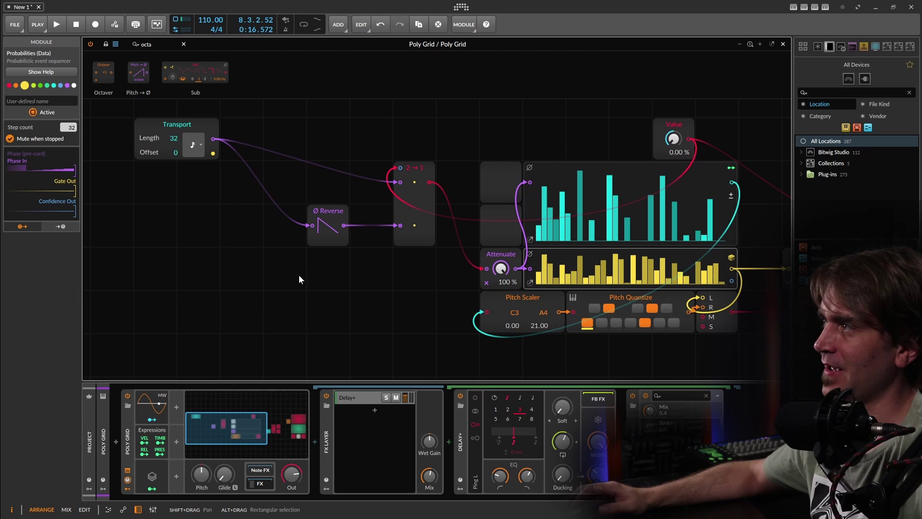
pyautogui.click(192, 145)
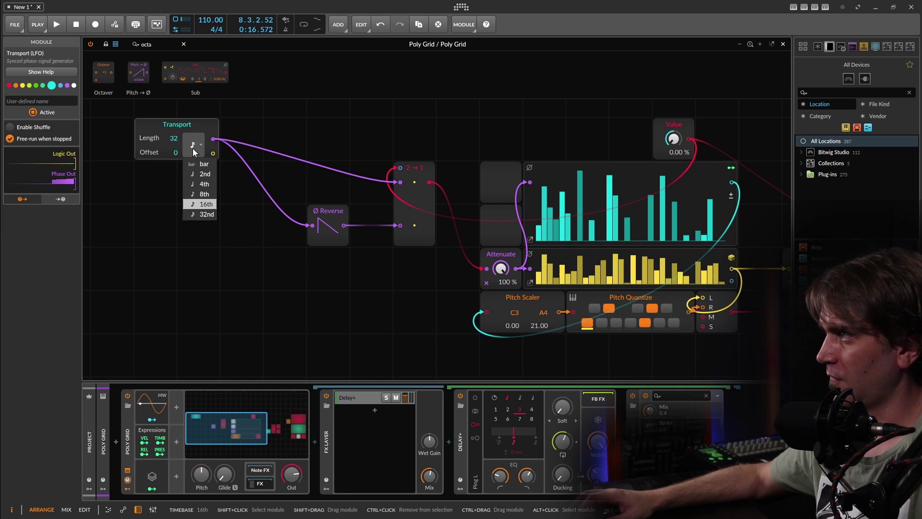
pyautogui.click(203, 195)
pyautogui.moveTo(245, 243); pyautogui.dragTo(222, 256)
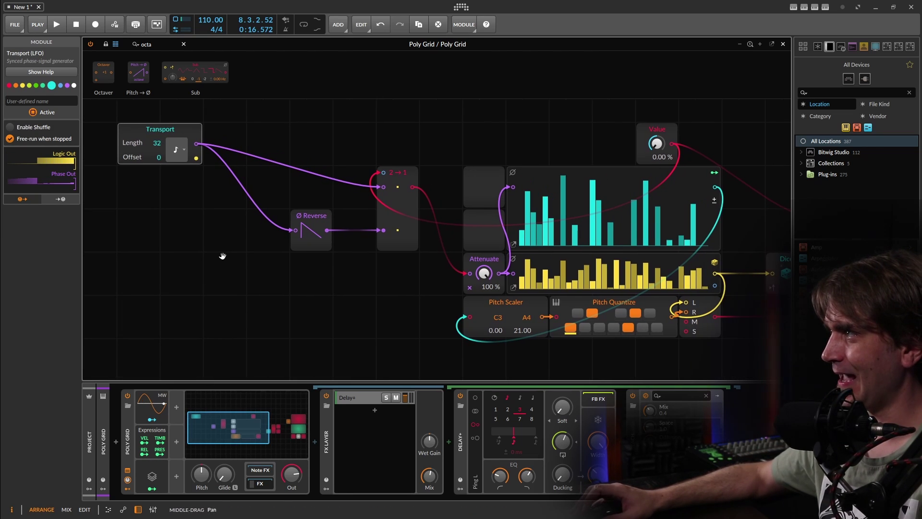
# - Set the Poly Grid's voice stacking to 4
pyautogui.click(150, 477)
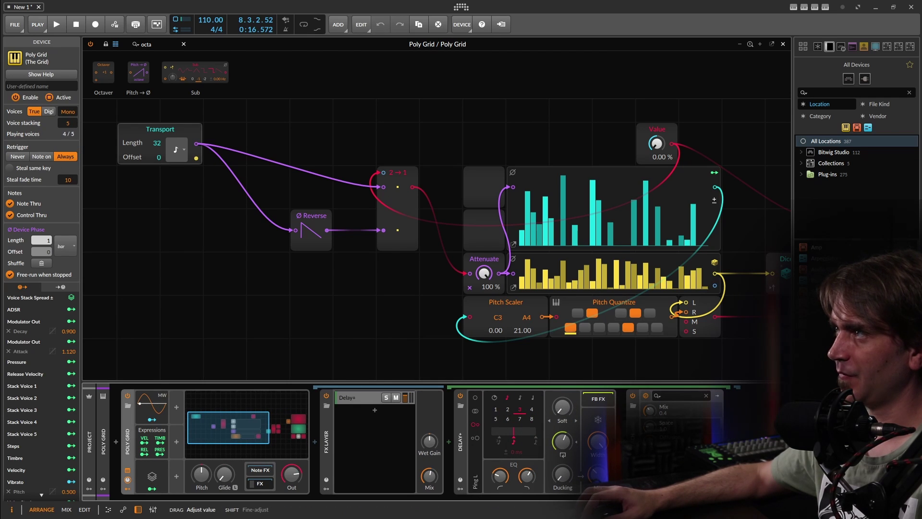
pyautogui.click(284, 278)
pyautogui.moveTo(390, 262); pyautogui.dragTo(279, 284)
pyautogui.click(290, 223)
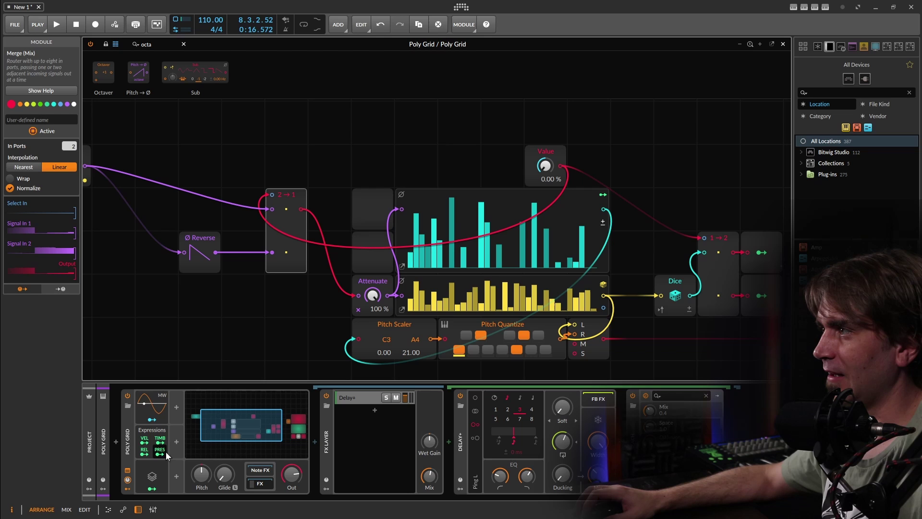
pyautogui.click(128, 448)
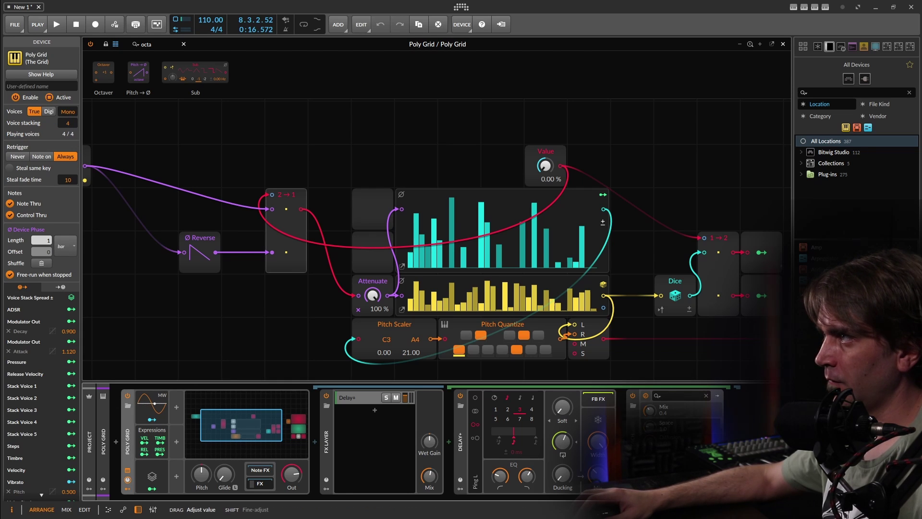
pyautogui.click(225, 349)
# - Play the patch and examine how the stacked voices run through the Steps and Probabilities modules into the oscillator and ADSR
pyautogui.click(465, 194)
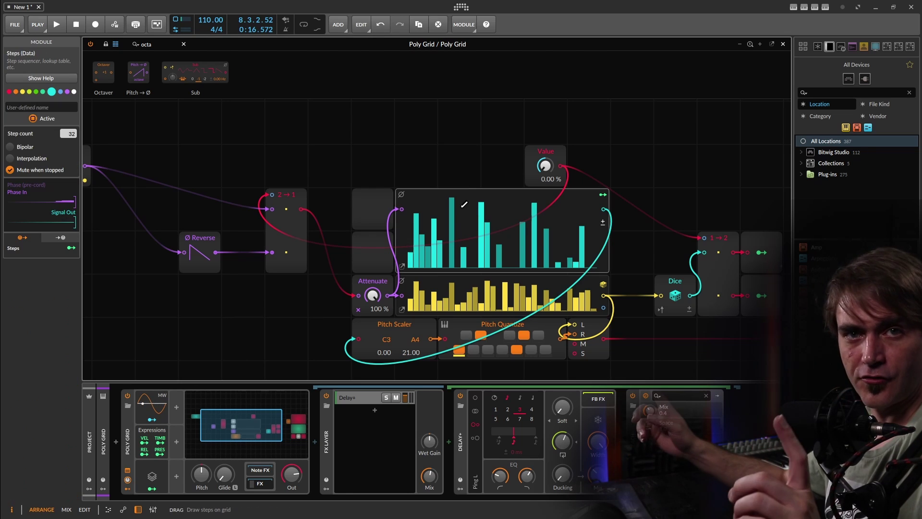
pyautogui.press('space')
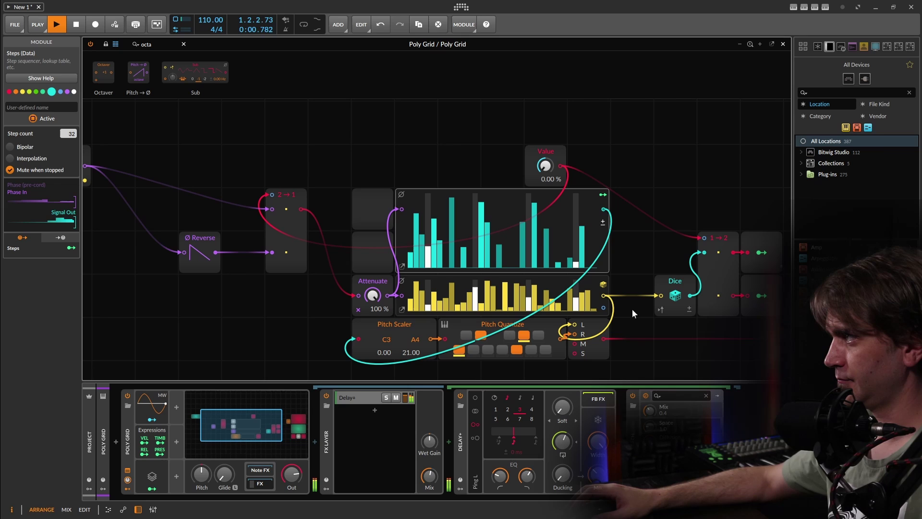
pyautogui.scroll(-1, 678, 338)
pyautogui.moveTo(700, 338); pyautogui.dragTo(366, 319)
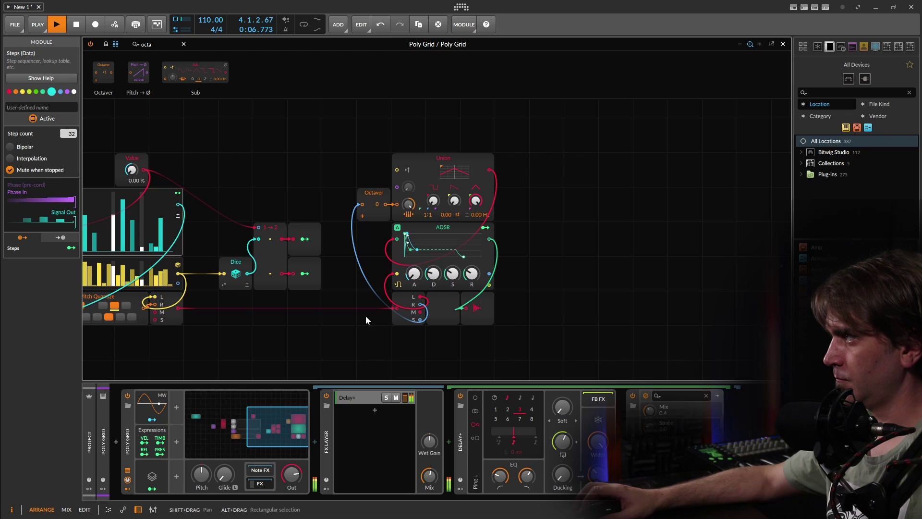
# - Add an XP filter after the Union oscillator with a 277 Hz cutoff, and modulate the cutoff from Voice Stack
pyautogui.press('space')
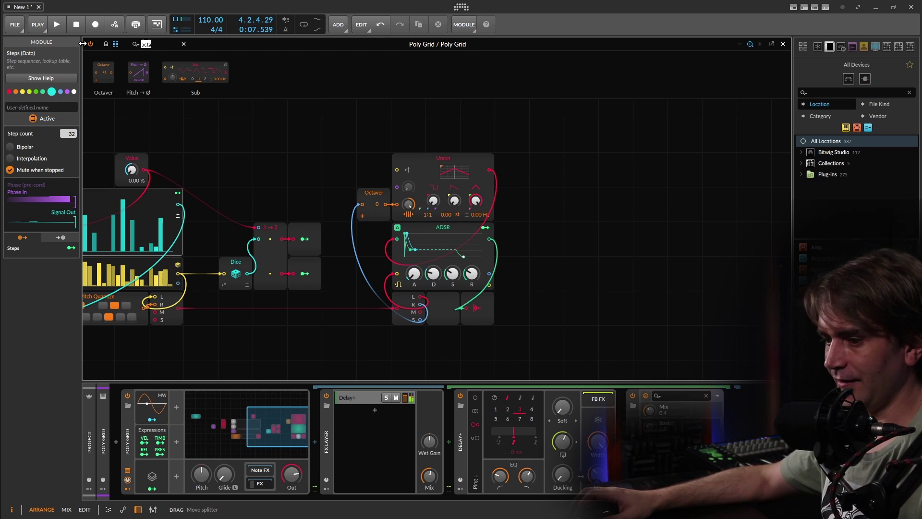
pyautogui.write('fil')
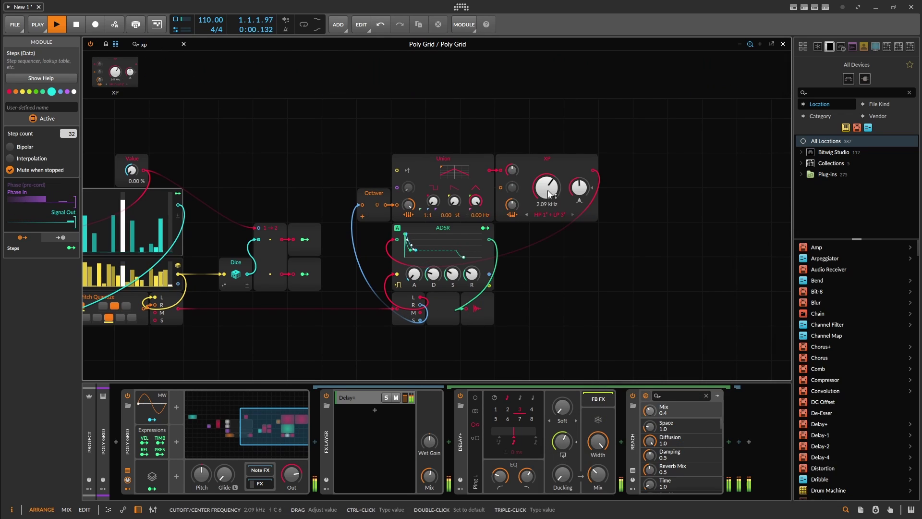
pyautogui.moveTo(580, 187); pyautogui.dragTo(546, 184)
pyautogui.click(150, 488)
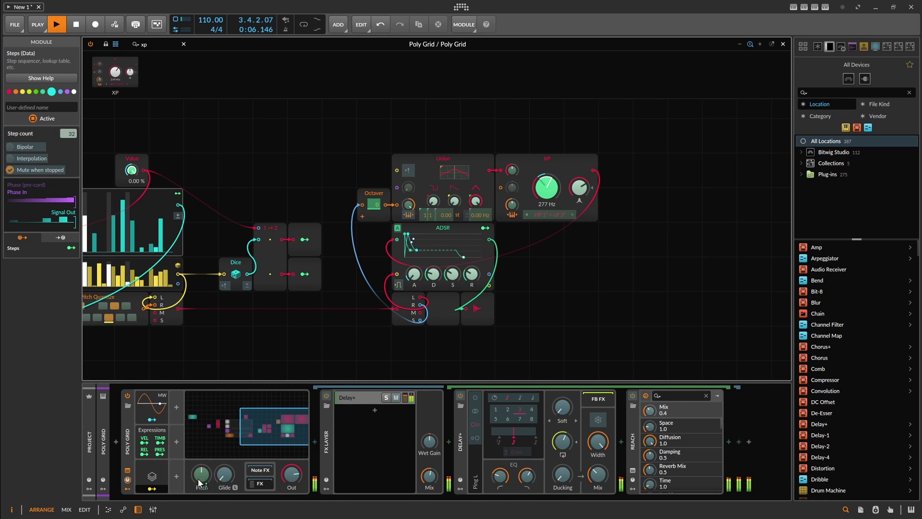
pyautogui.click(151, 488)
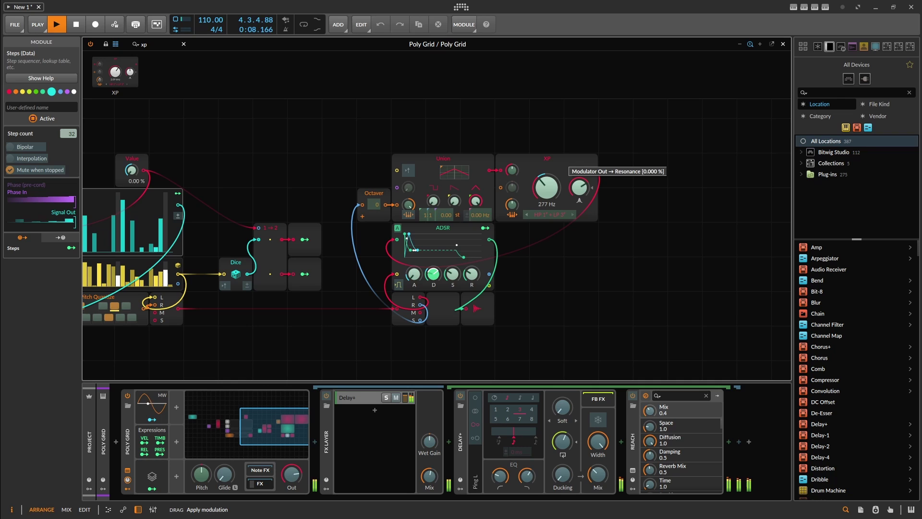
# - Map the first Modulator Out to the XP filter's resonance and the second to its cutoff, and raise the ADSR's Attack
pyautogui.click(304, 239)
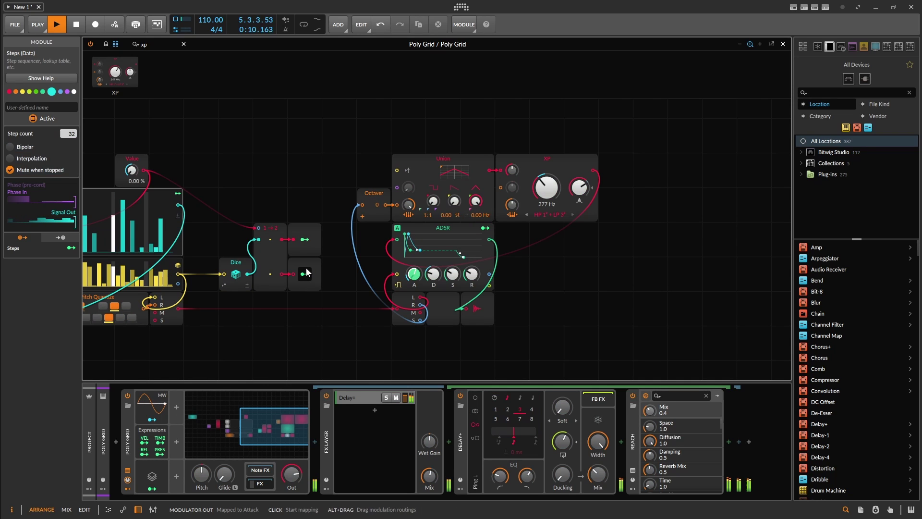
pyautogui.click(306, 272)
pyautogui.moveTo(547, 188); pyautogui.dragTo(547, 166)
pyautogui.click(305, 273)
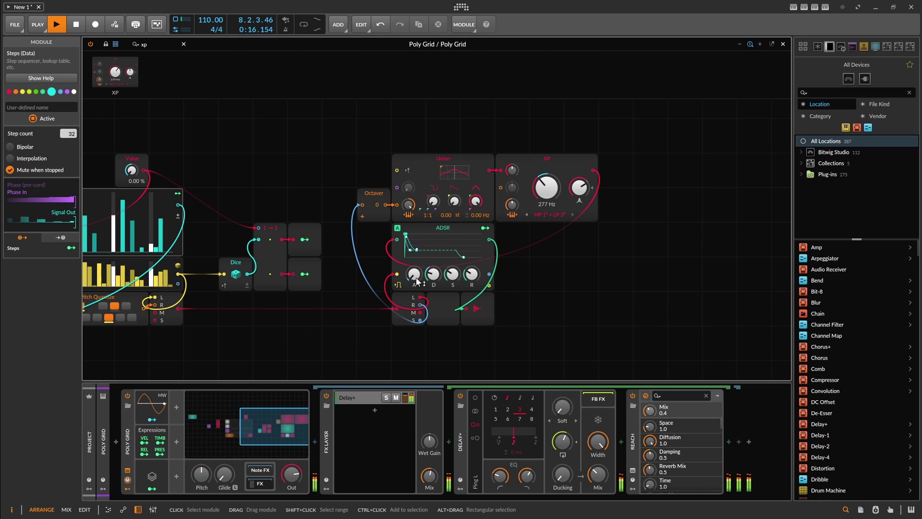
pyautogui.moveTo(415, 278); pyautogui.dragTo(416, 260)
# - Set the Transport module's timebase to 4th
pyautogui.moveTo(275, 339); pyautogui.dragTo(599, 329)
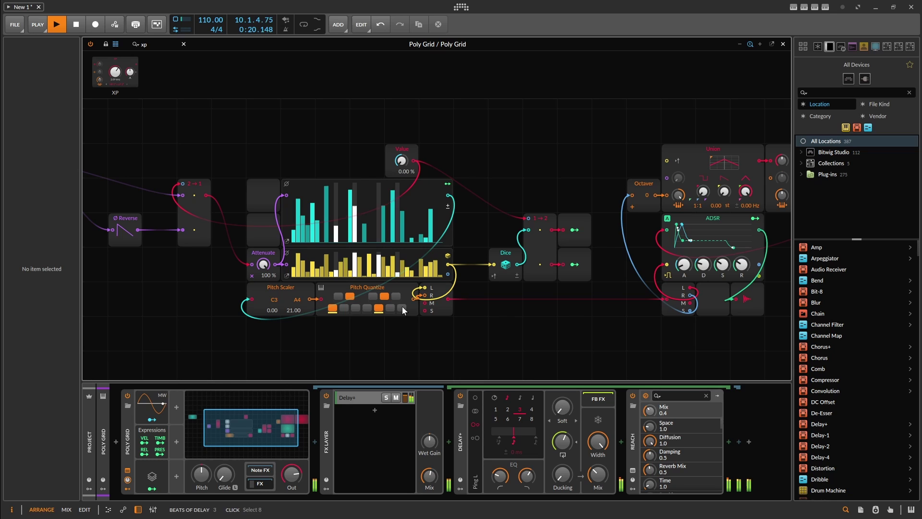
pyautogui.hscroll(-4, 453, 330)
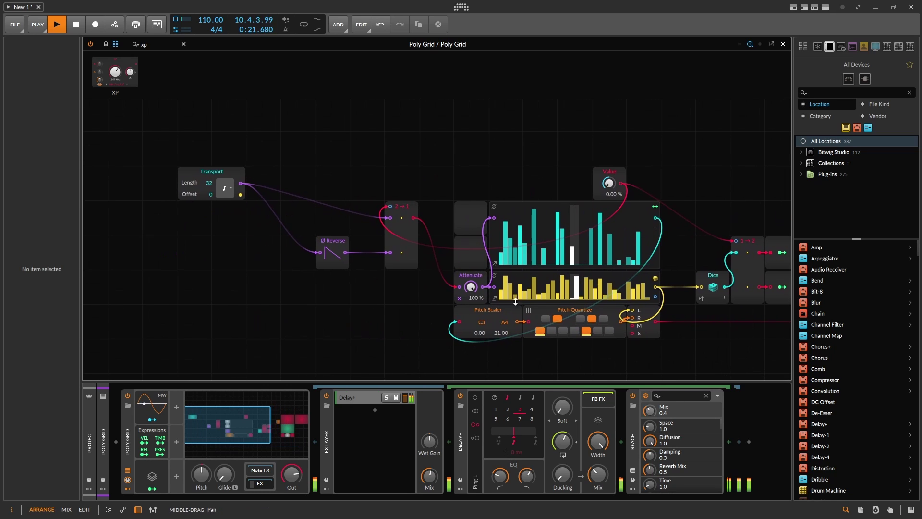
pyautogui.click(212, 178)
pyautogui.click(224, 188)
pyautogui.click(230, 227)
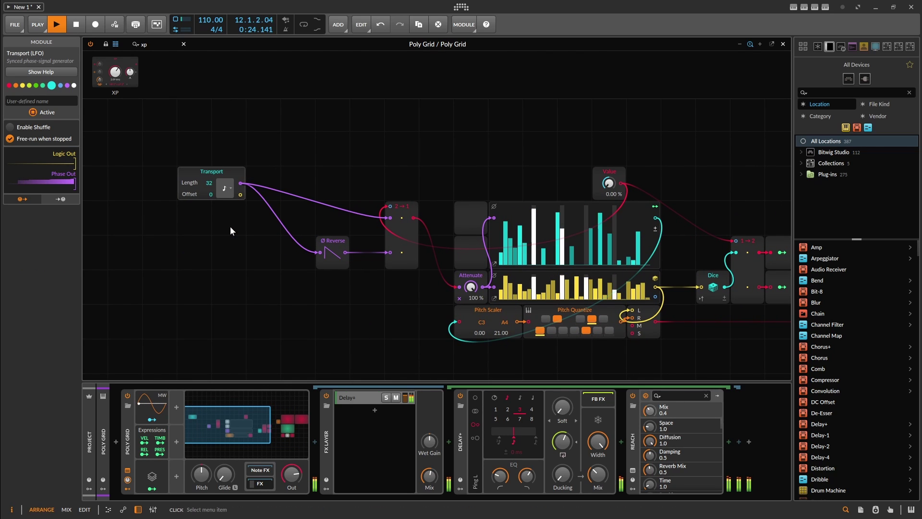
pyautogui.moveTo(317, 291); pyautogui.dragTo(202, 245)
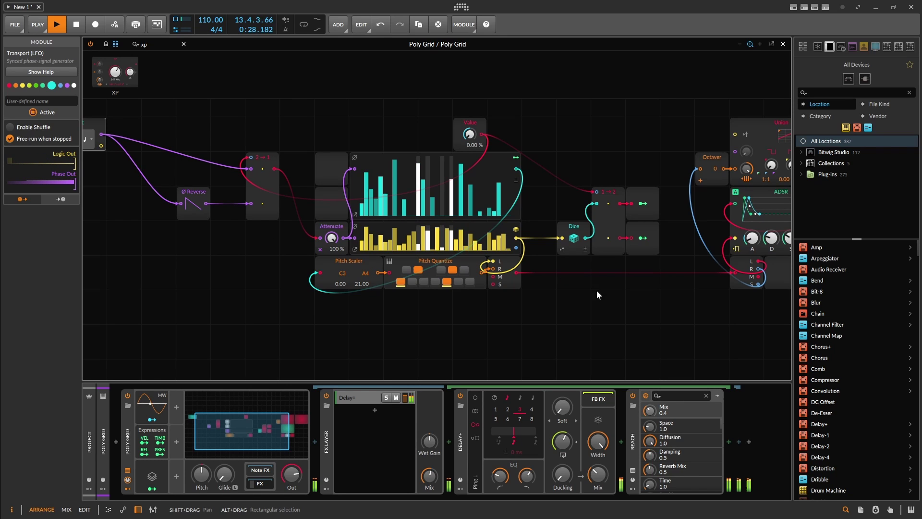
pyautogui.moveTo(596, 290); pyautogui.dragTo(500, 301)
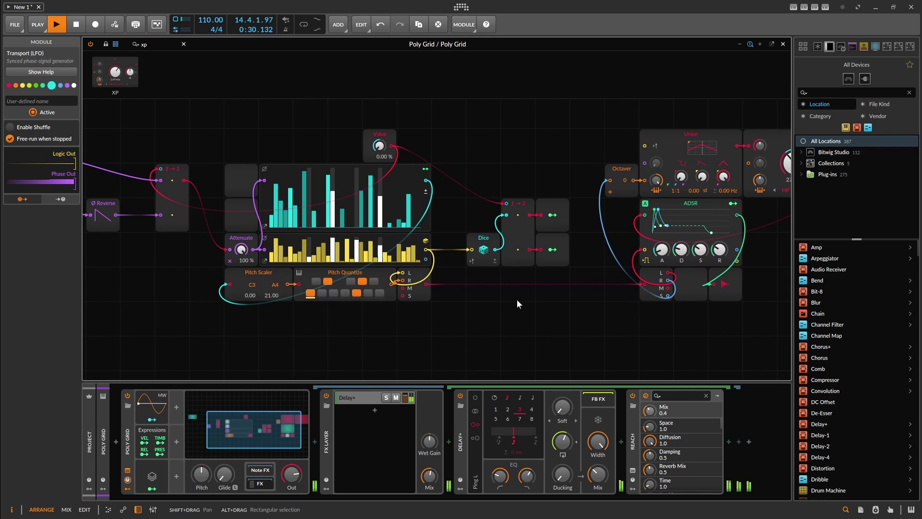
pyautogui.moveTo(590, 325); pyautogui.dragTo(538, 332)
pyautogui.scroll(-1, 480, 330)
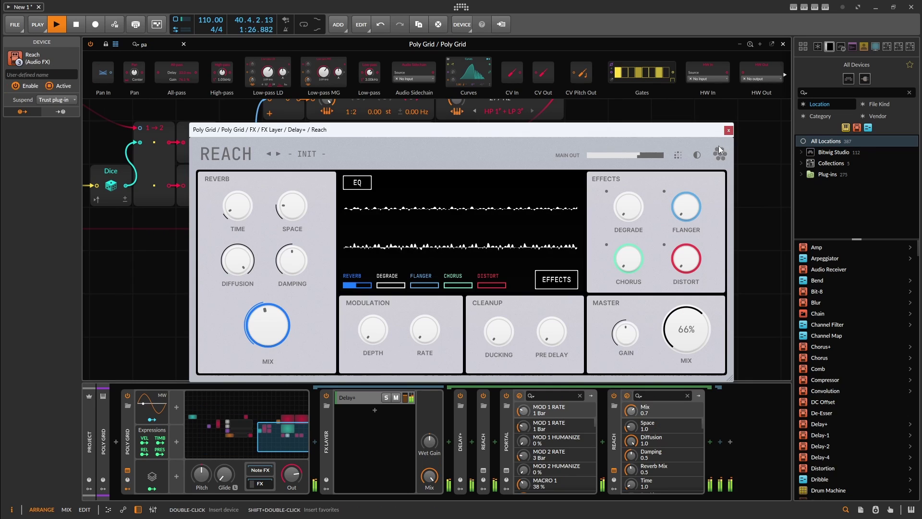
# - Close the Reach plug-in window and bring the whole Grid patch into view
pyautogui.click(728, 130)
pyautogui.scroll(-3, 678, 171)
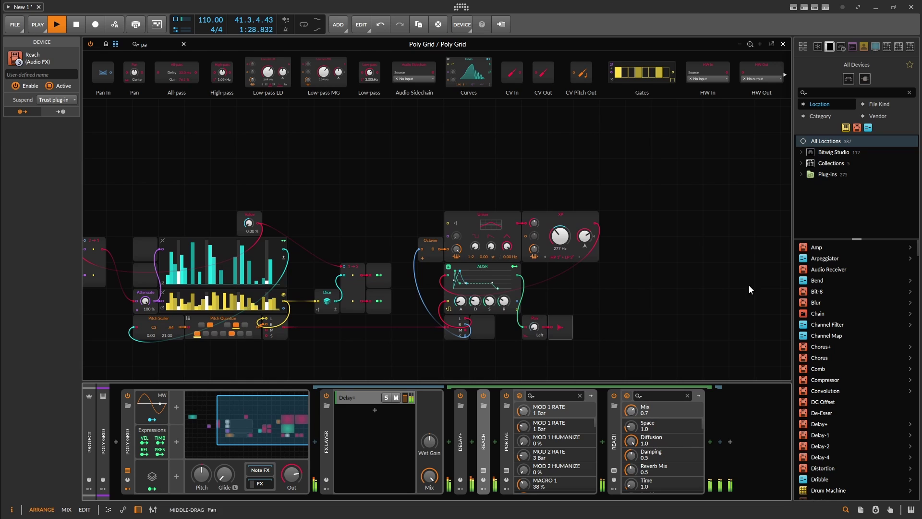
pyautogui.scroll(-5, 624, 264)
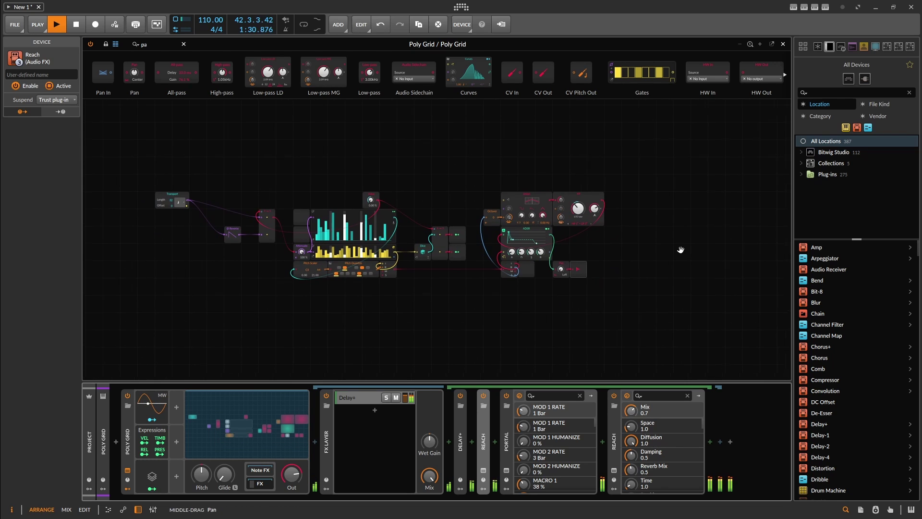
# - Collapse the Portal and last Reach devices, and move the FX Layer out of Poly Grid's FX chain to the main device chain after it
pyautogui.doubleClick(506, 443)
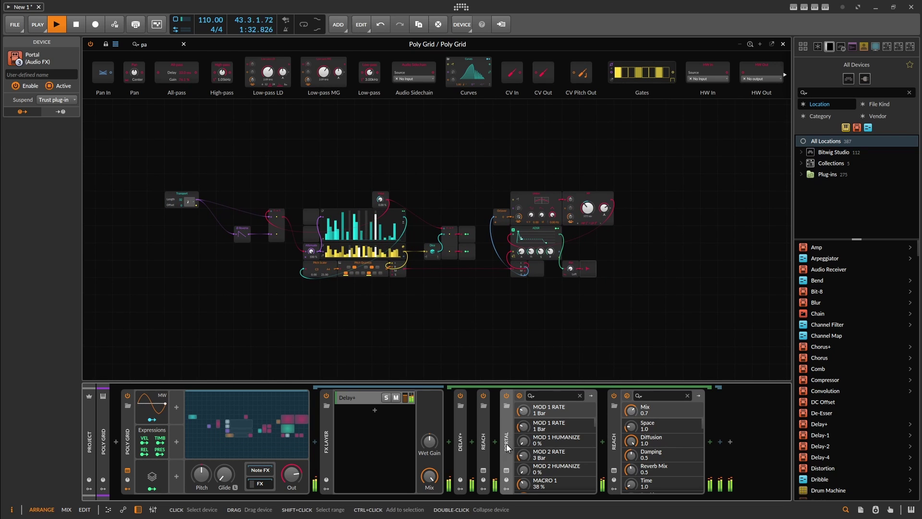
pyautogui.doubleClick(529, 448)
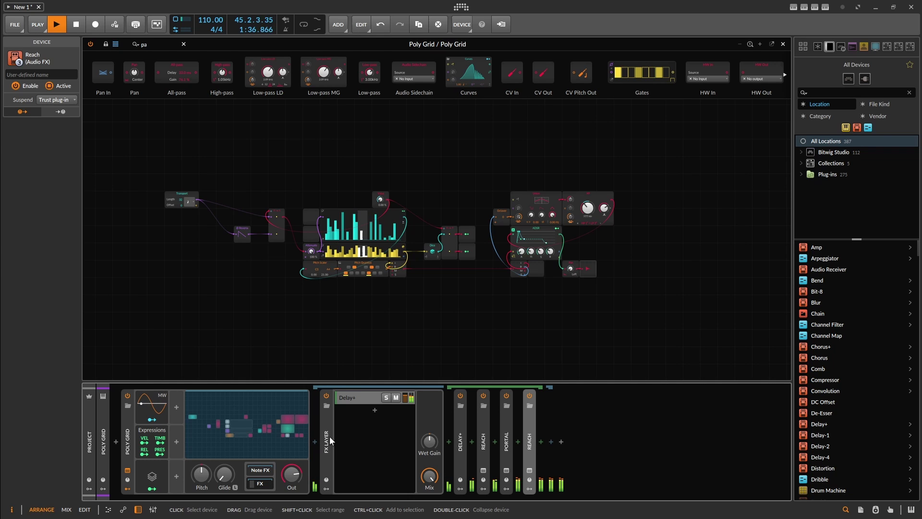
pyautogui.moveTo(329, 436); pyautogui.dragTo(566, 445)
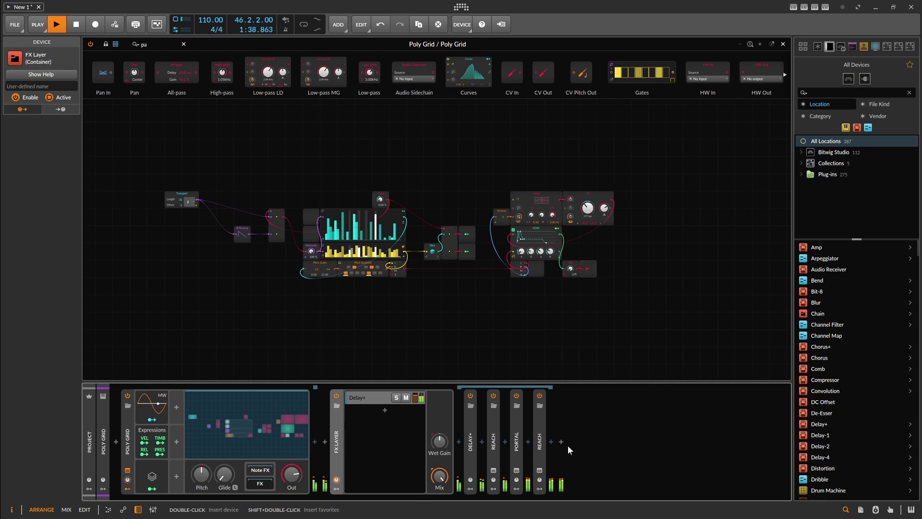
pyautogui.click(404, 323)
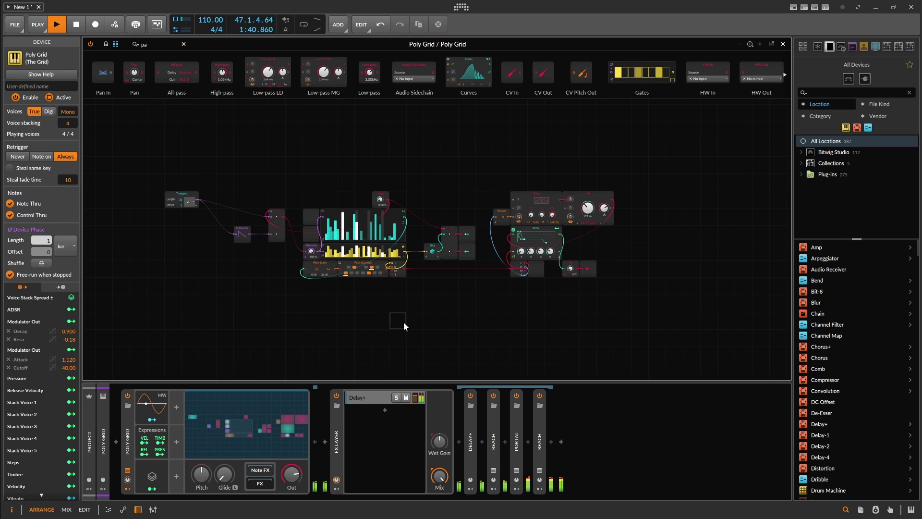